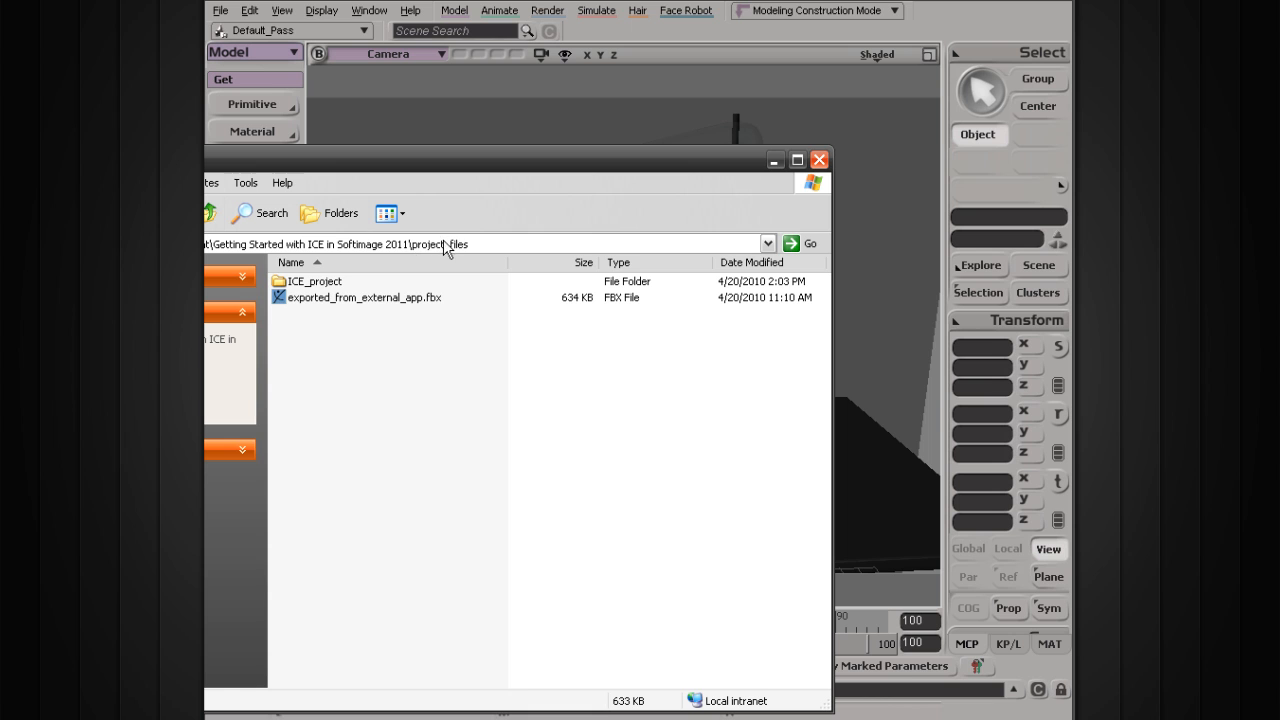
Browse into the ICE_project folder's Scenes subfolder to find the 05_imported_geometry scene file, and return to the open Softimage scene.
double_click(303, 282)
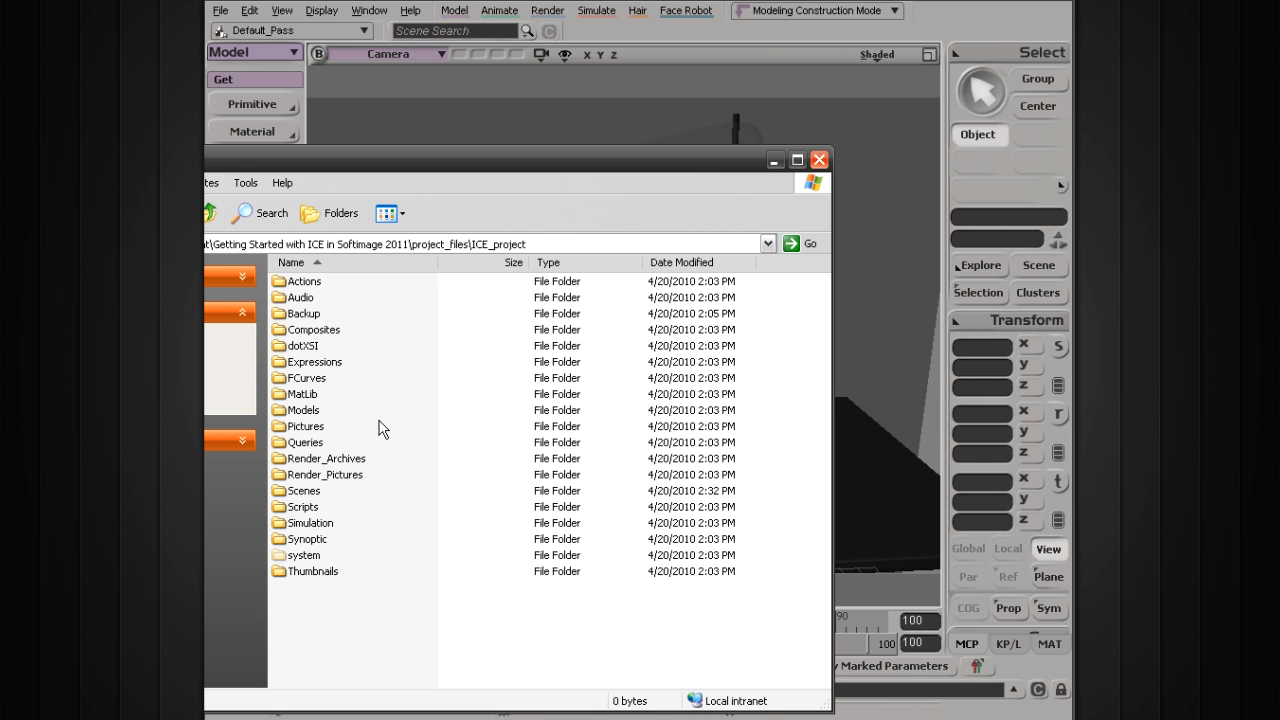
double_click(301, 490)
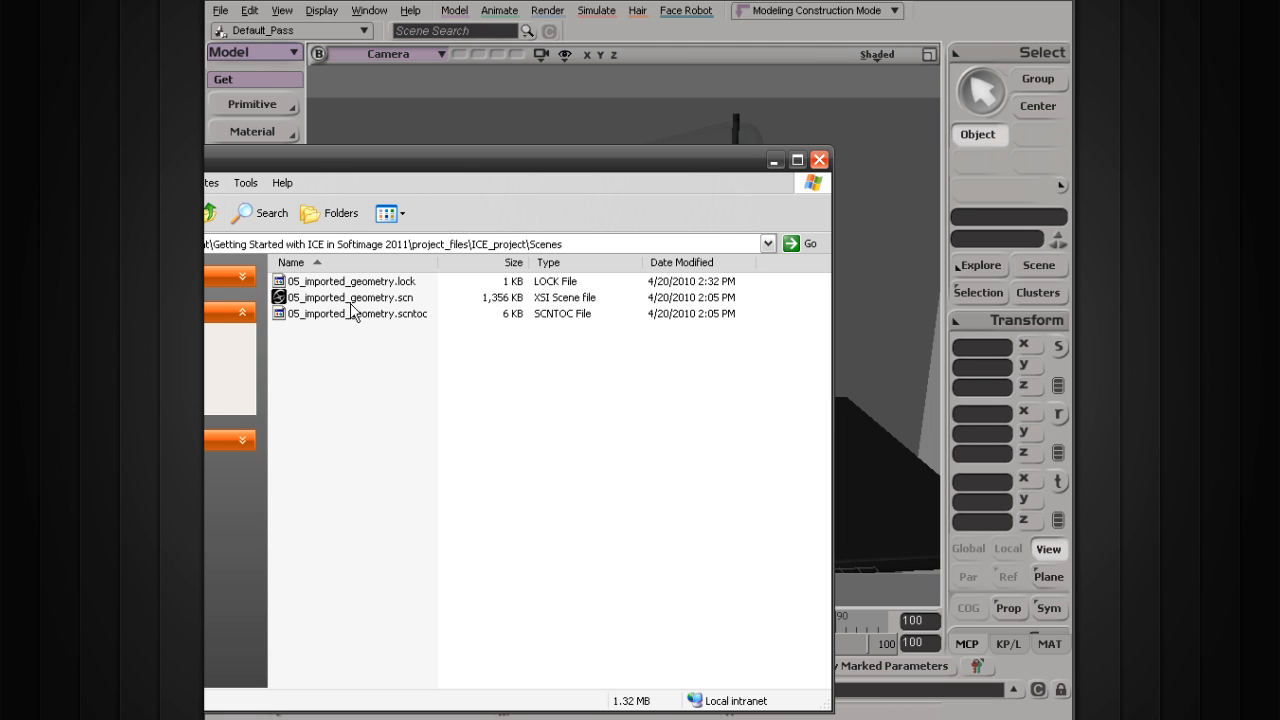
click(814, 23)
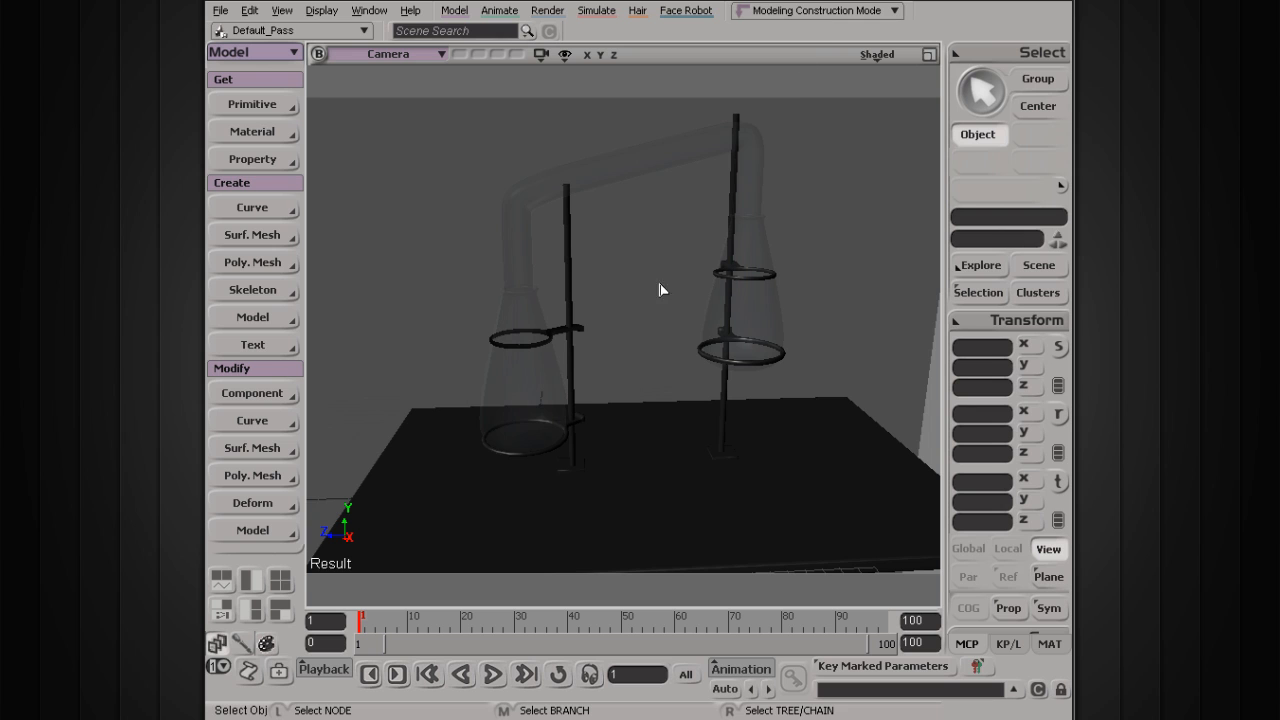
Select the table and switch among the Translate, Rotate and Scale tools, ending with Translate active.
click(883, 448)
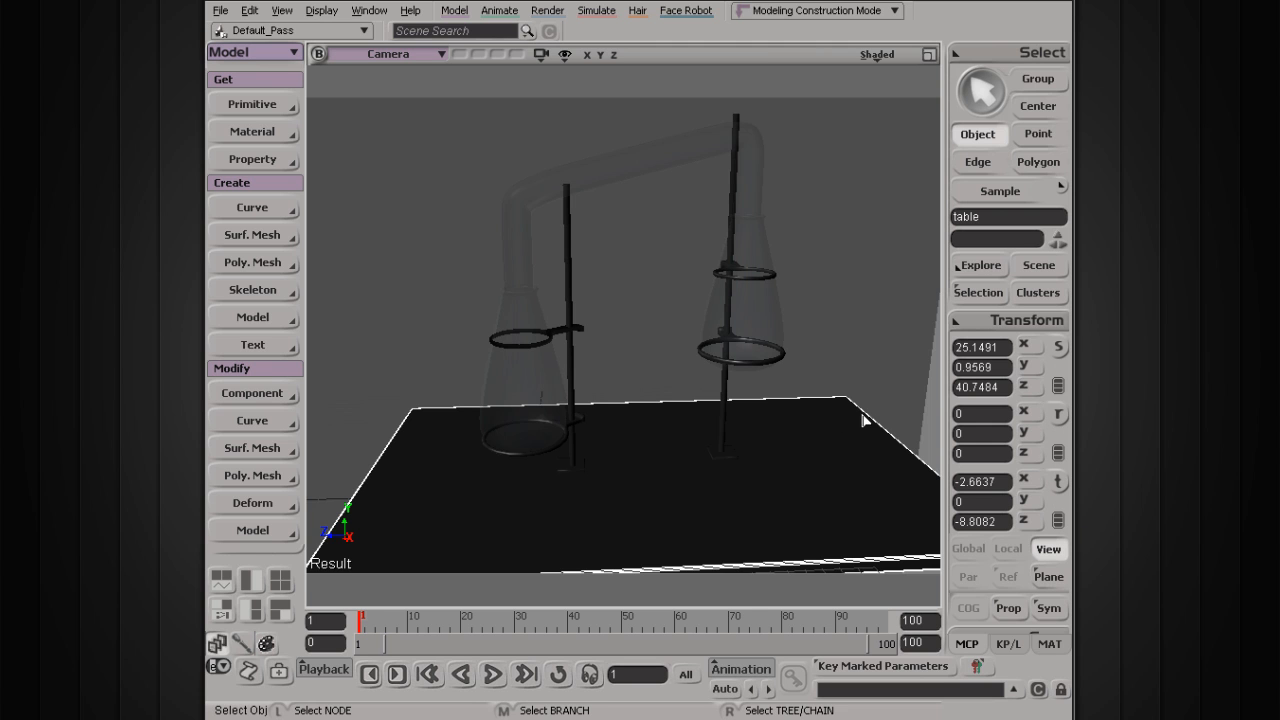
click(1058, 483)
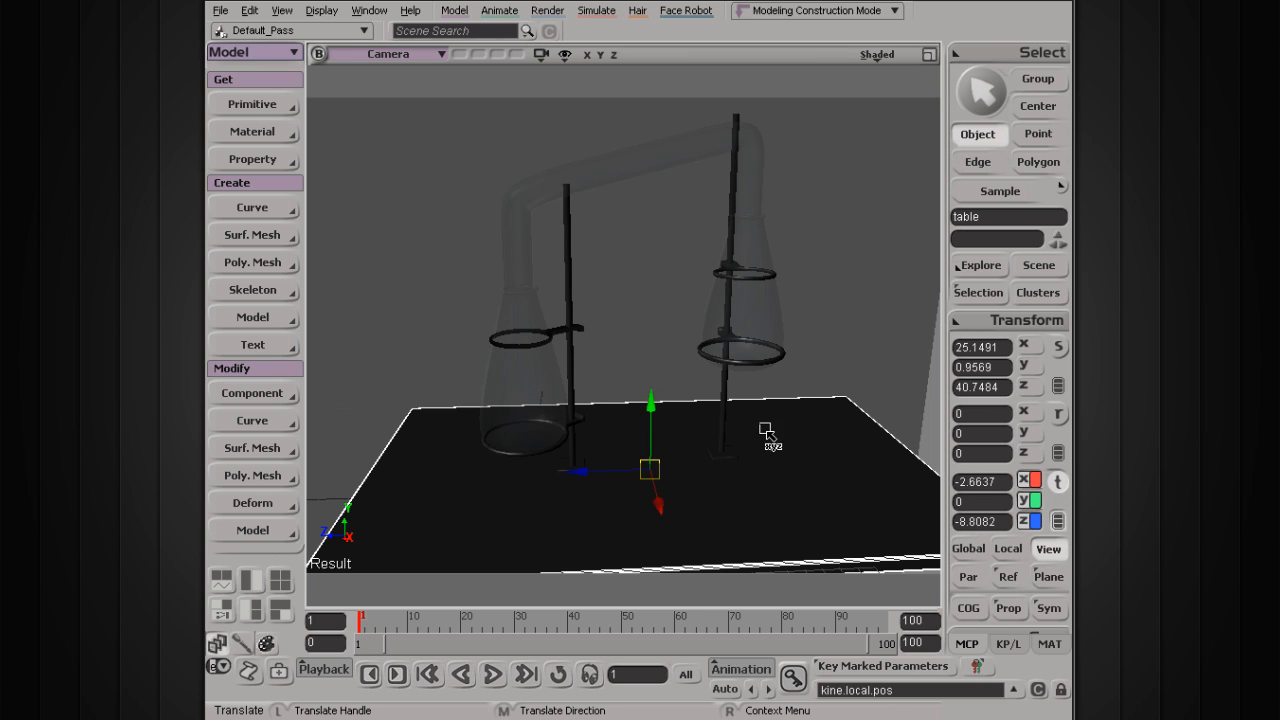
click(1058, 483)
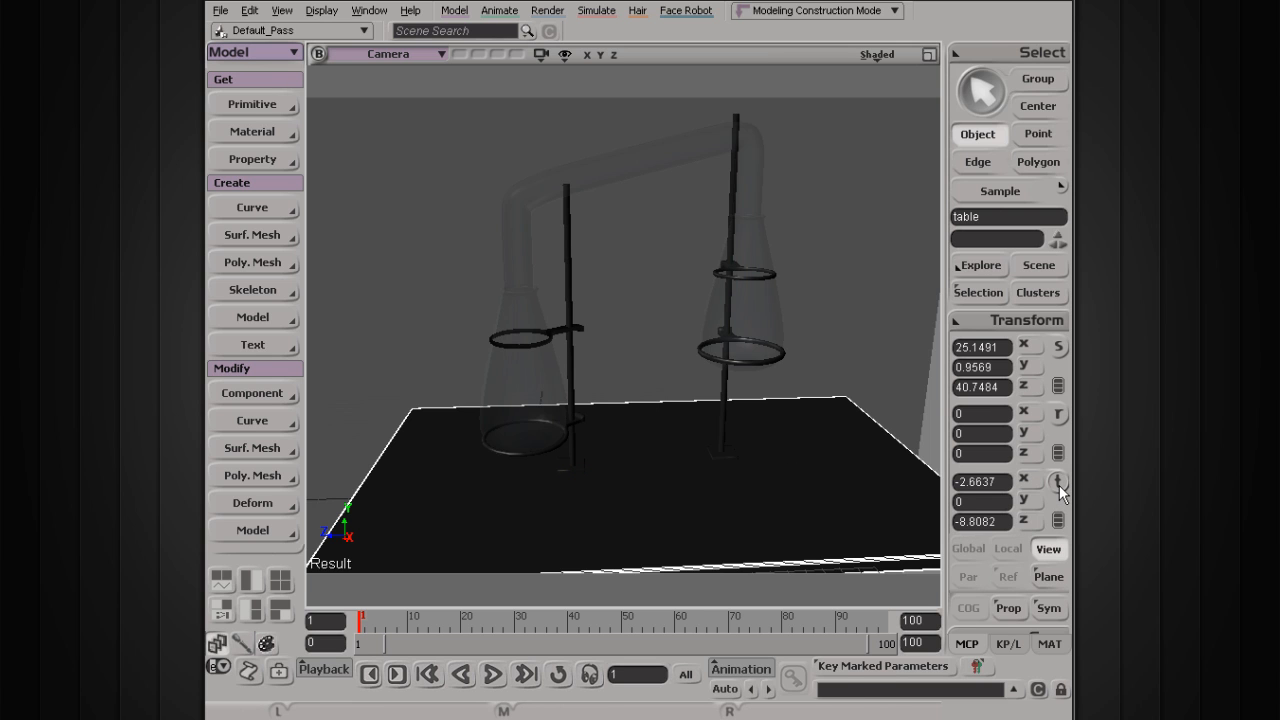
click(1058, 483)
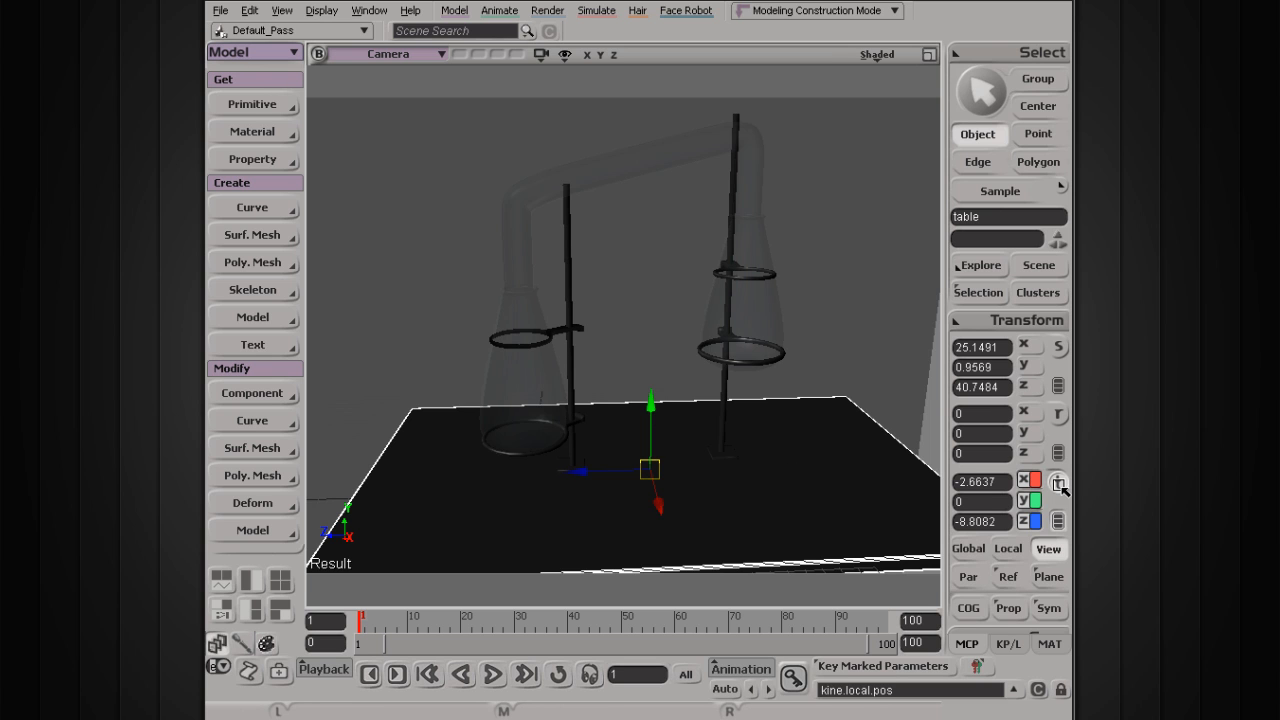
click(1058, 413)
click(1058, 413)
click(1058, 413)
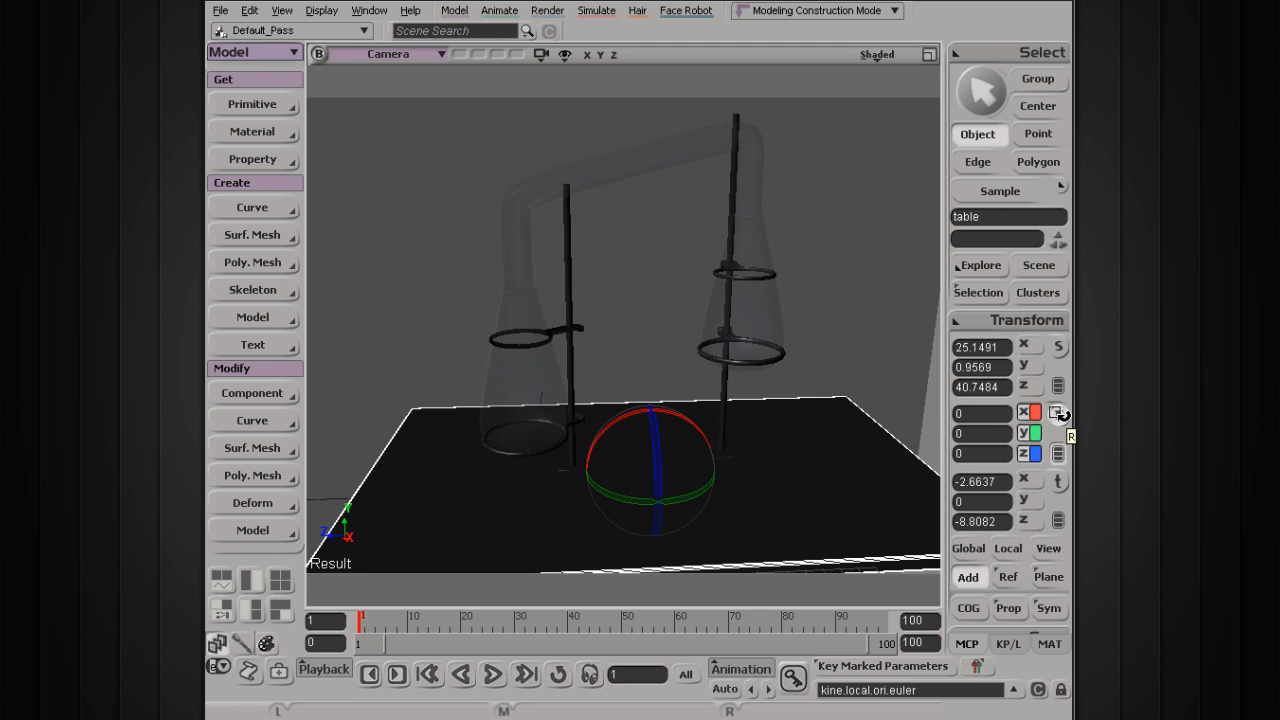
key(z)
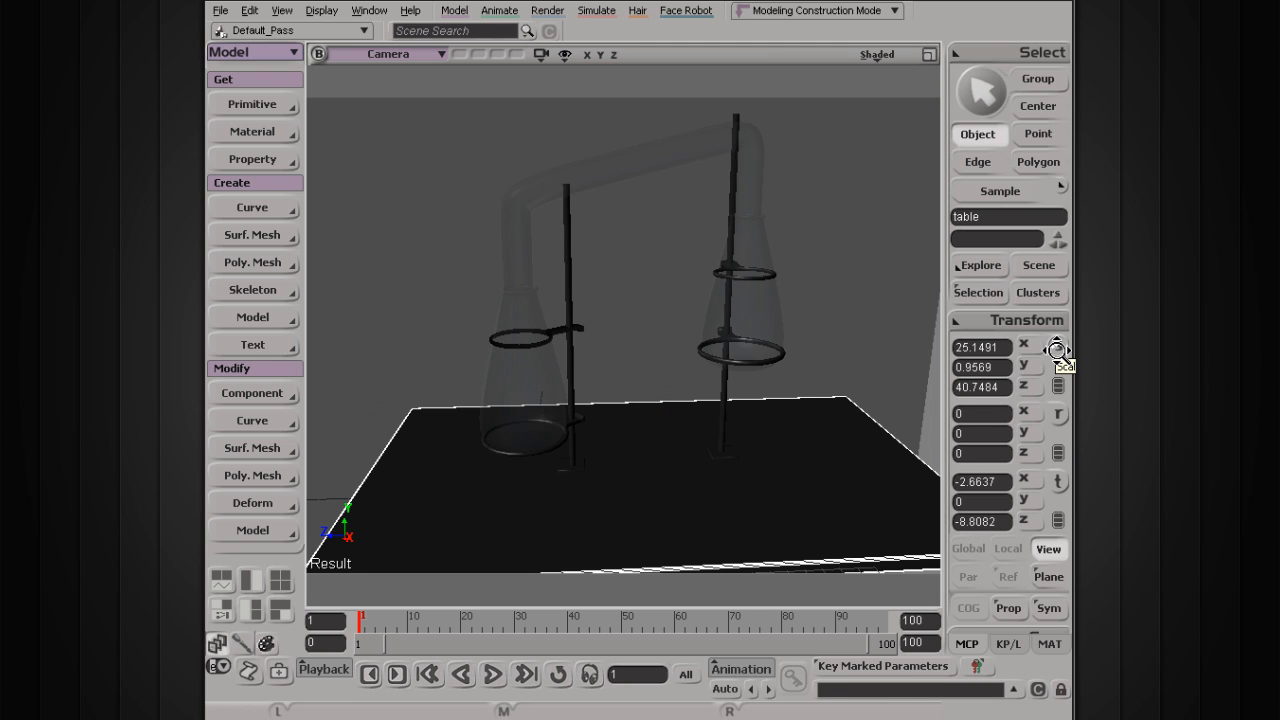
click(1057, 349)
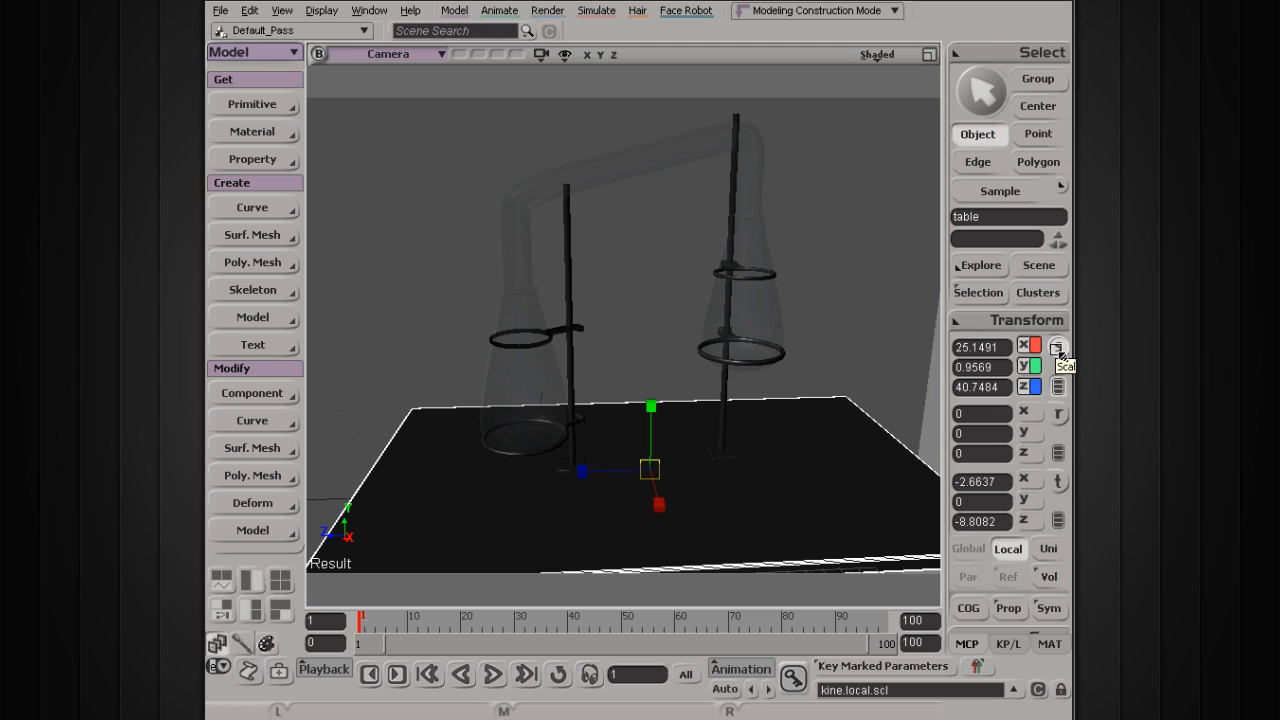
click(1057, 416)
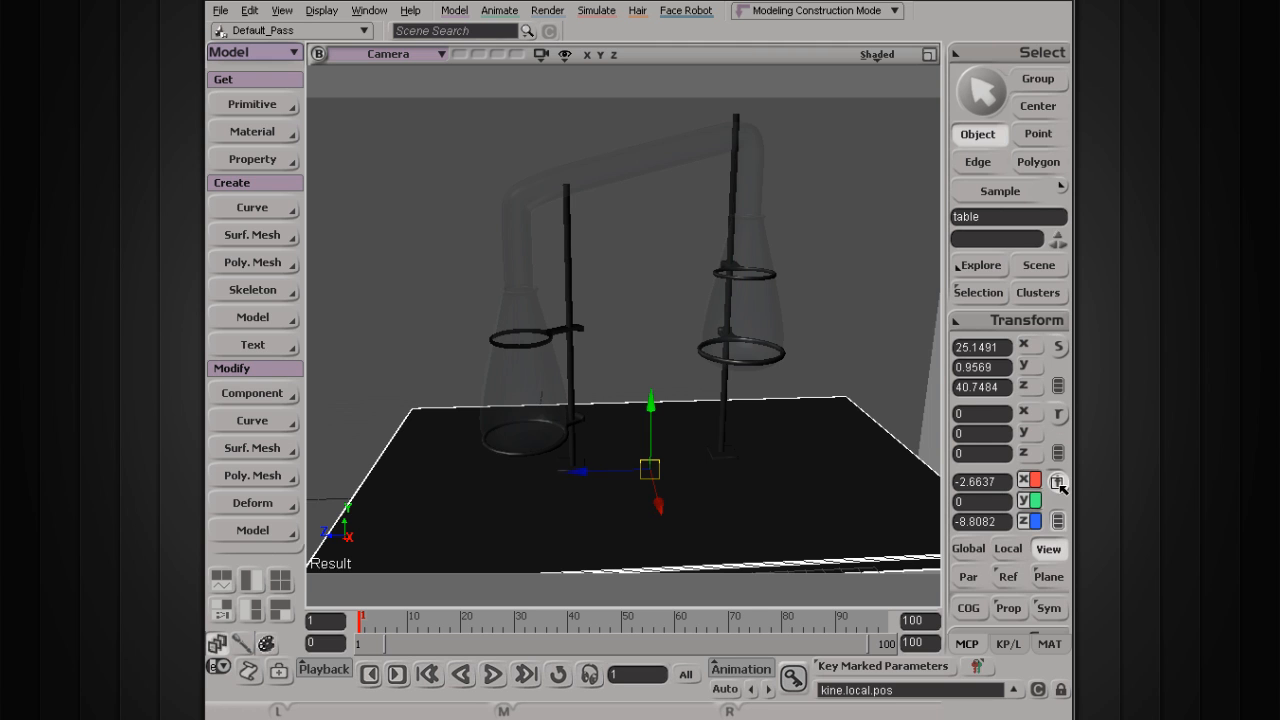
Translate the table under the stands to about X -6.56 and Z -7.12.
key(v)
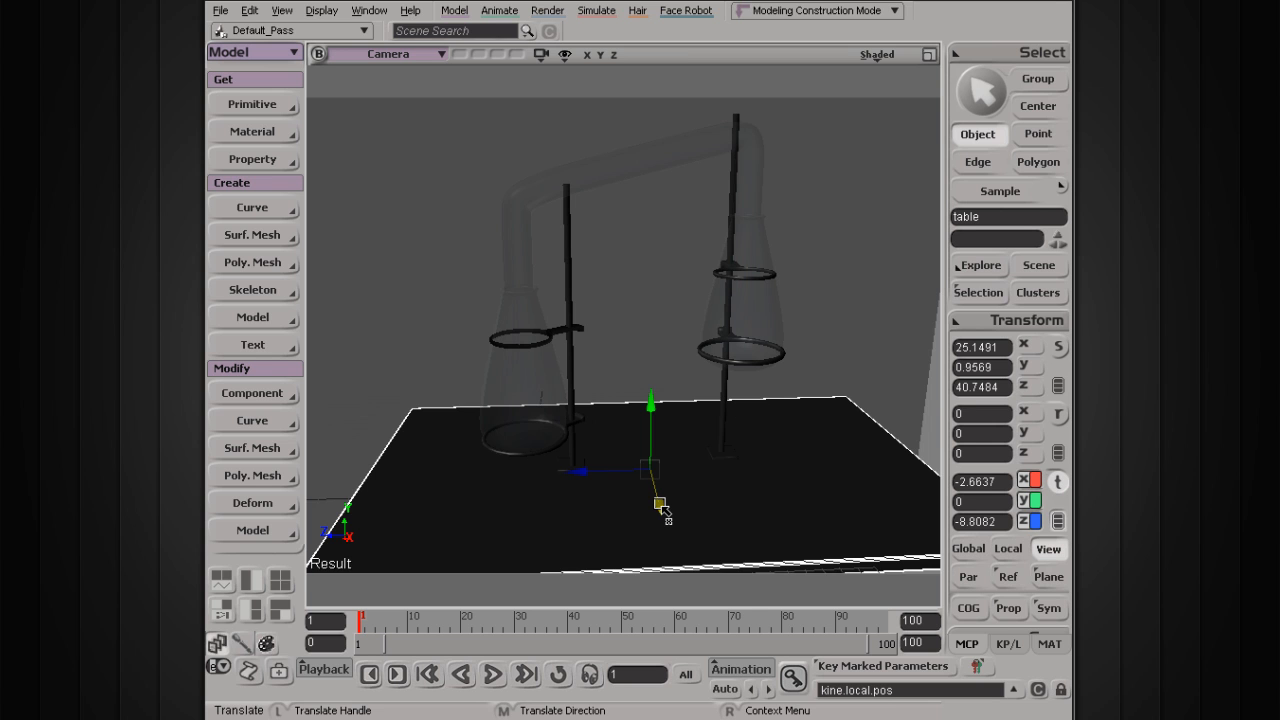
drag(660, 507, 565, 455)
drag(817, 246, 795, 208)
key(ctrl+z)
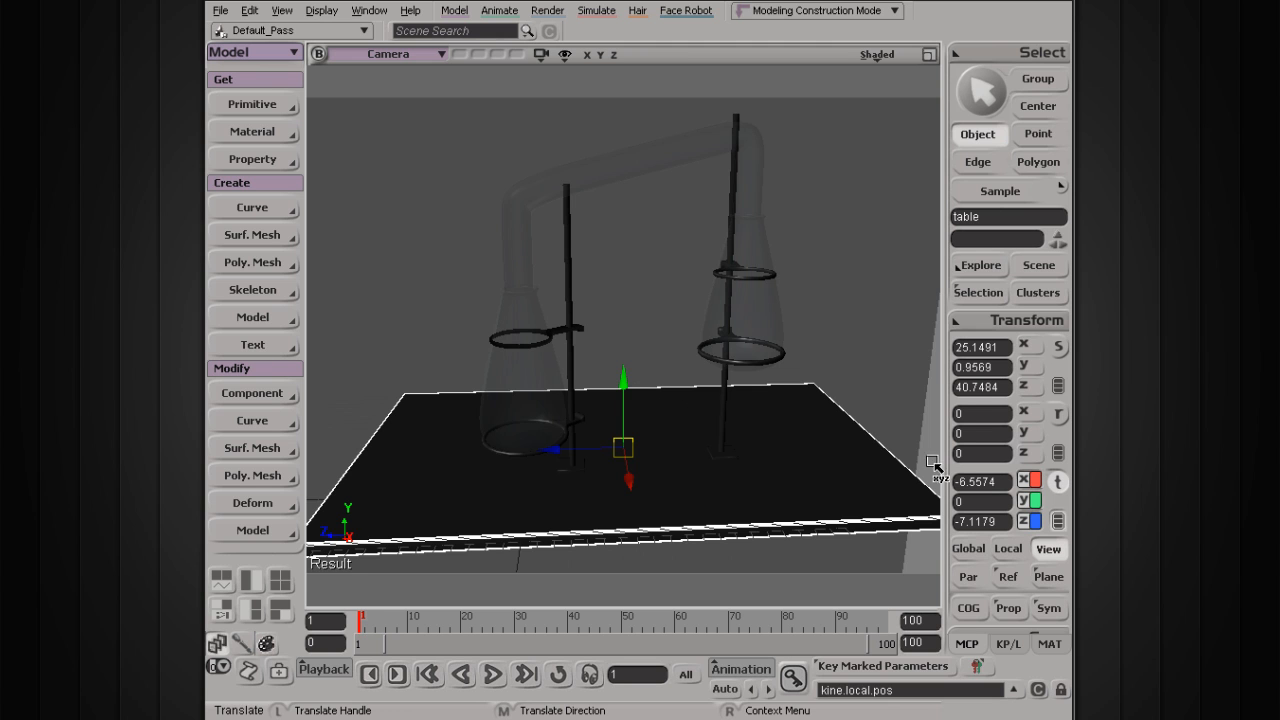
Alternate between object selection and the Translate tool while picking beaker2, beaker1 and the table in turn.
key(space)
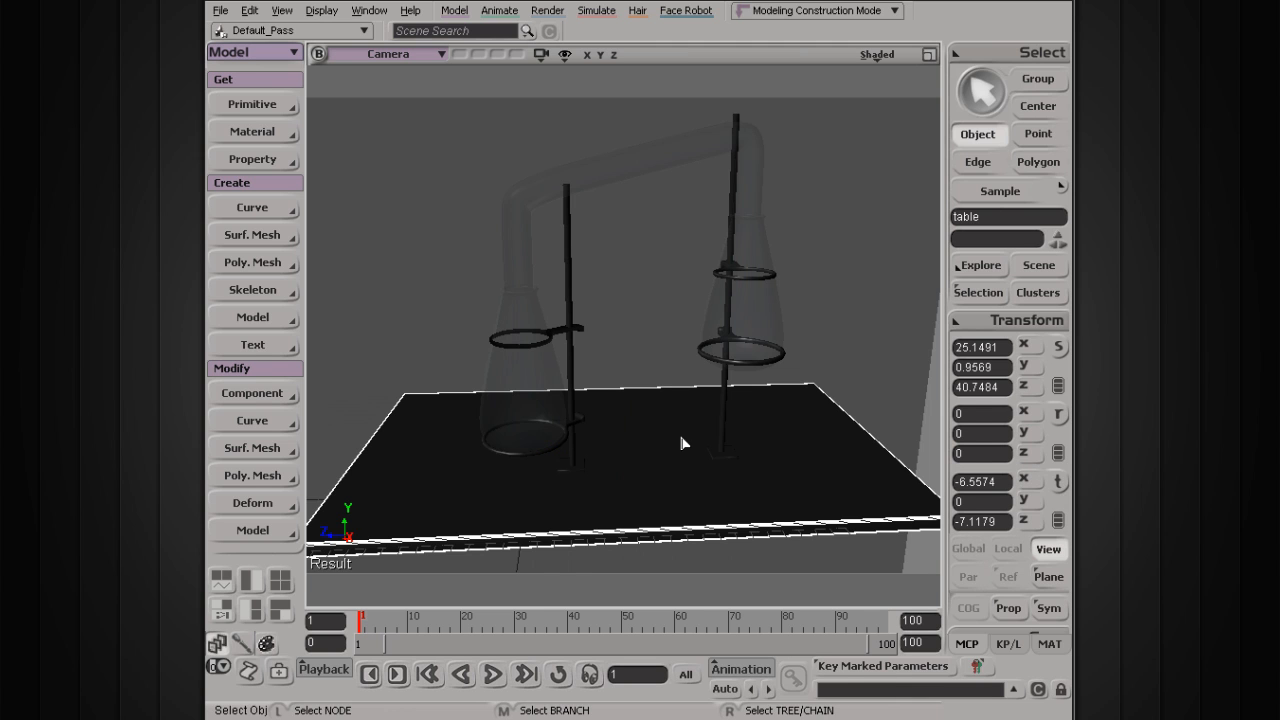
key(v)
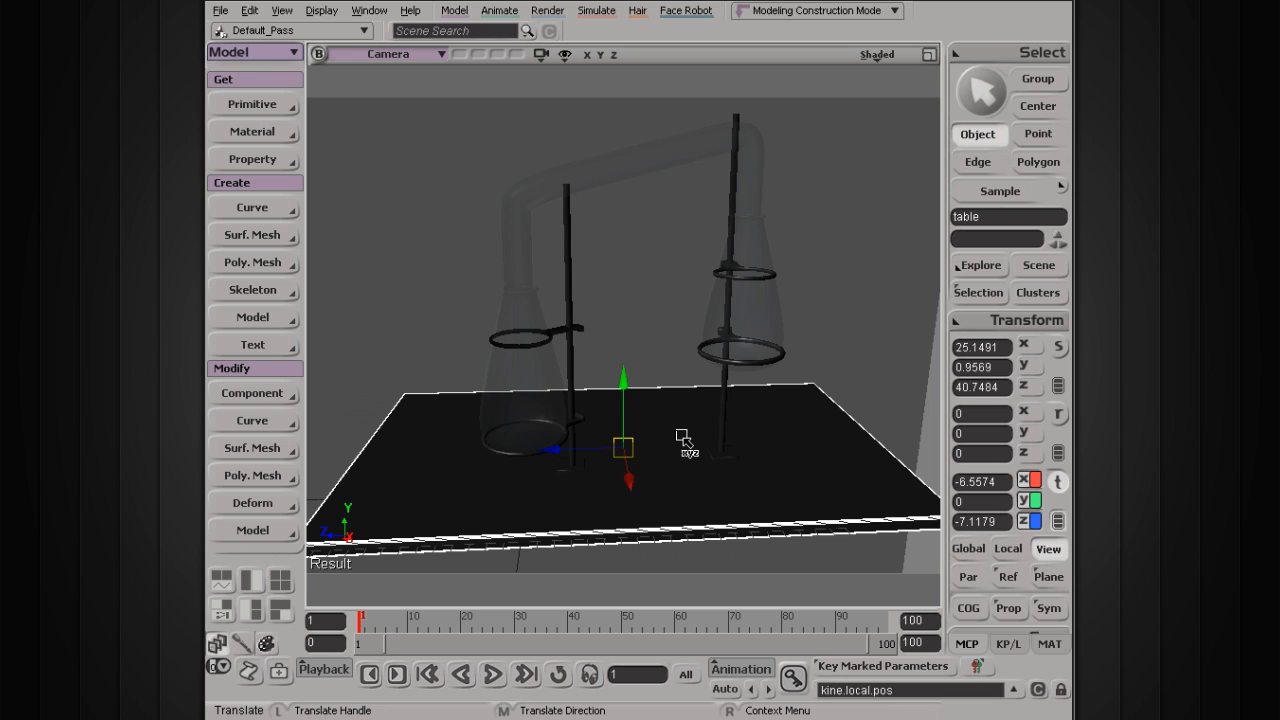
key(space)
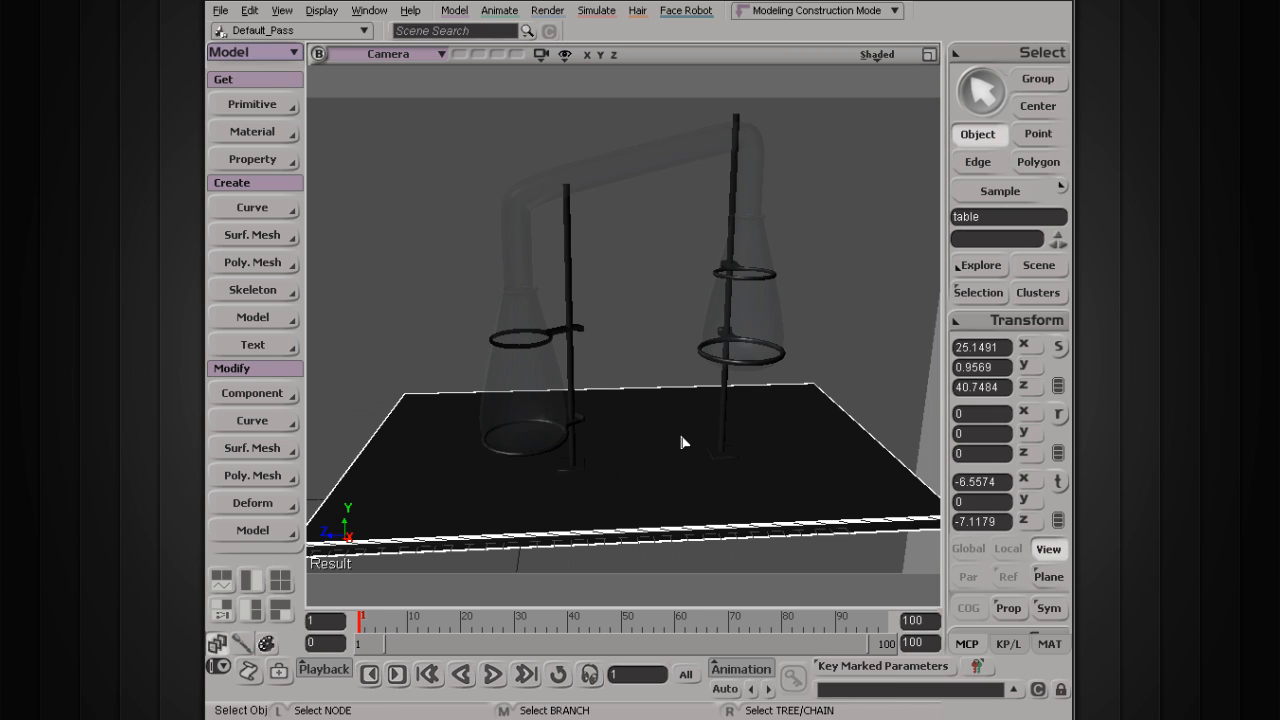
click(740, 319)
click(512, 394)
click(693, 491)
key(v)
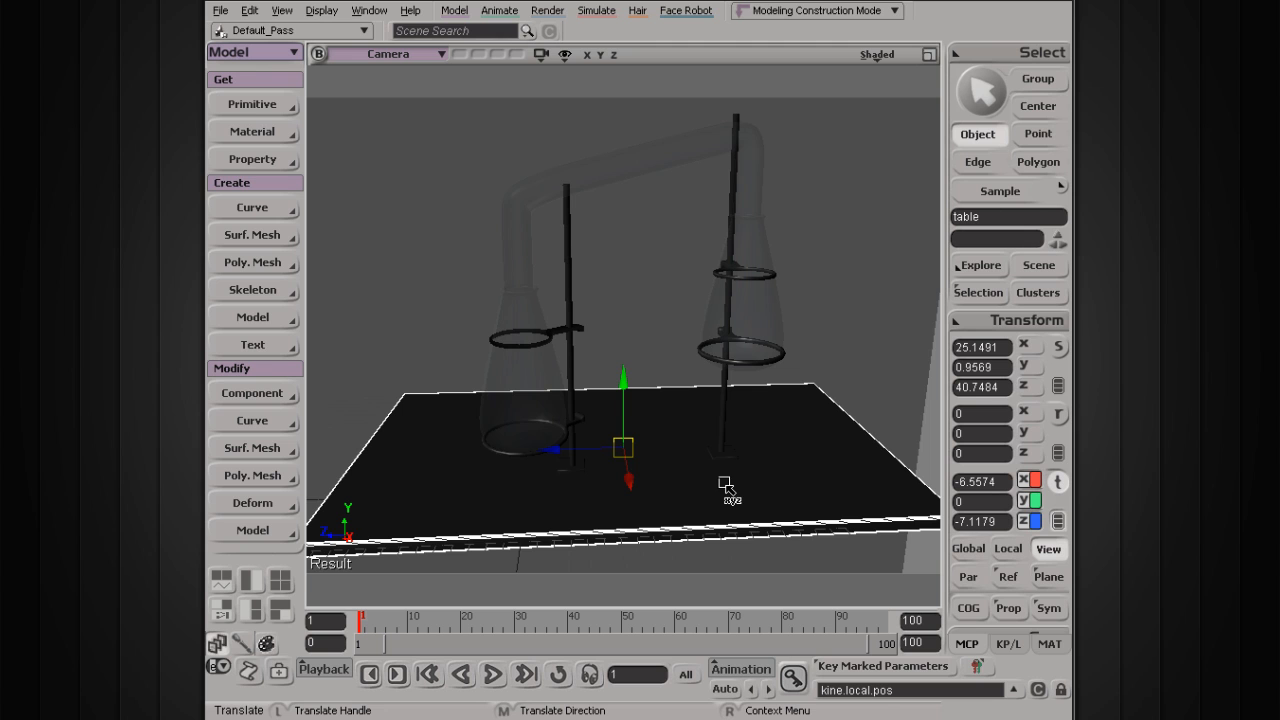
key(space)
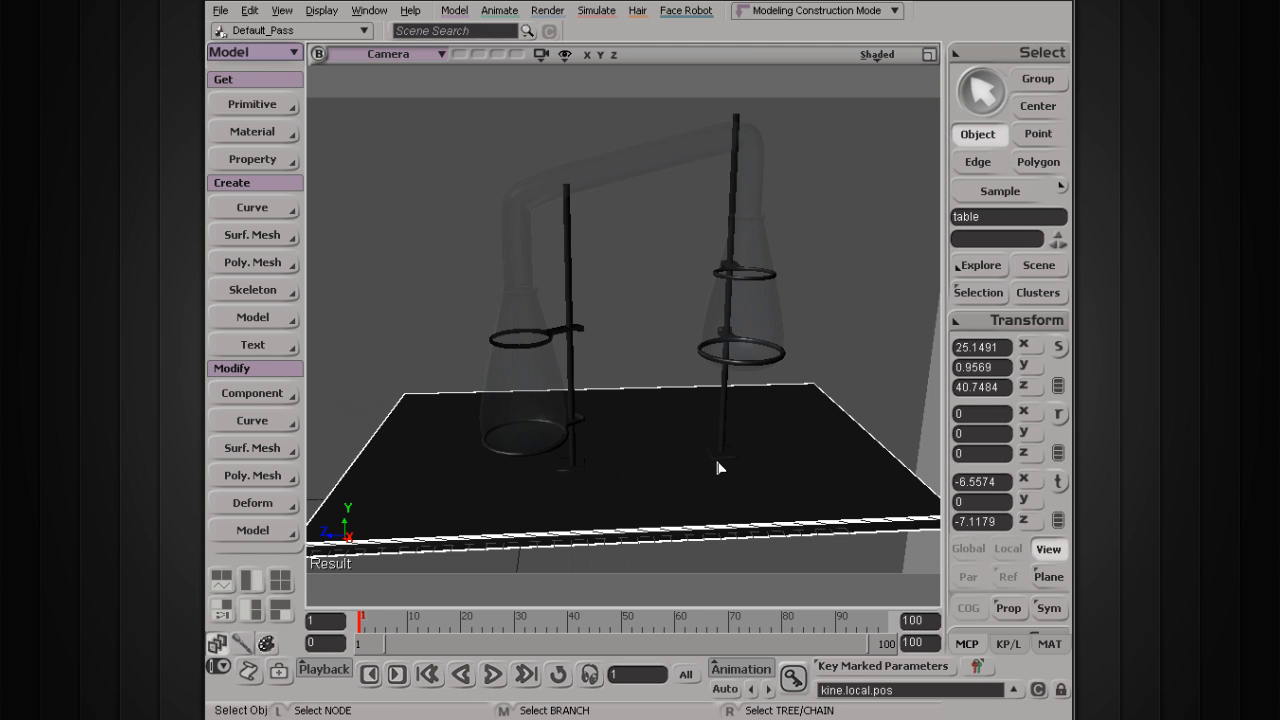
Select beaker2 and beaker1 in turn, briefly activate the Translate tool and return to object selection.
click(759, 374)
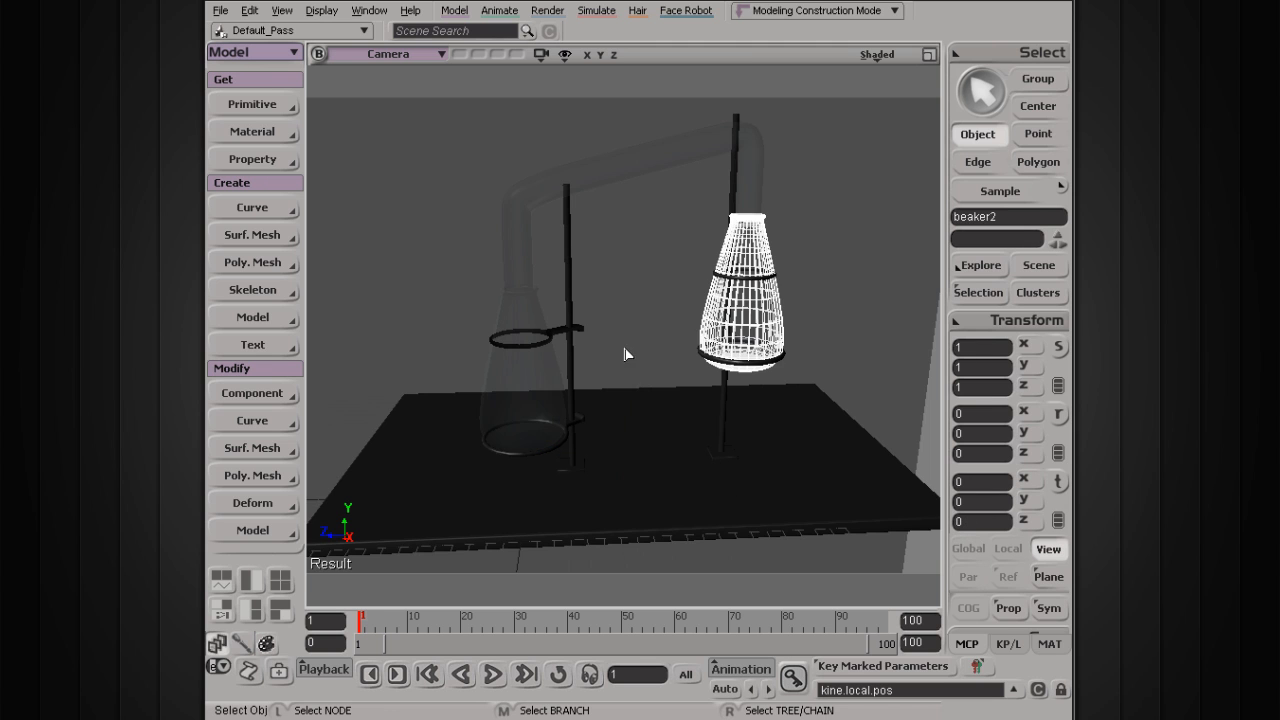
click(516, 407)
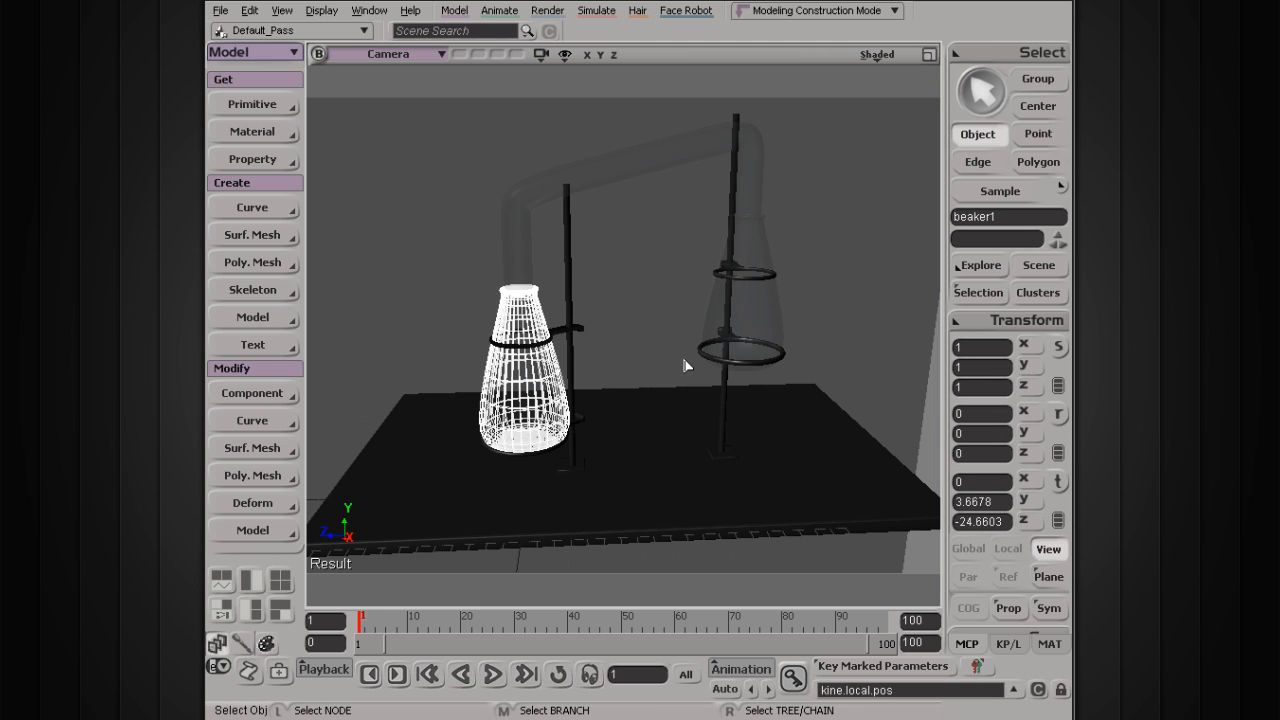
key(v)
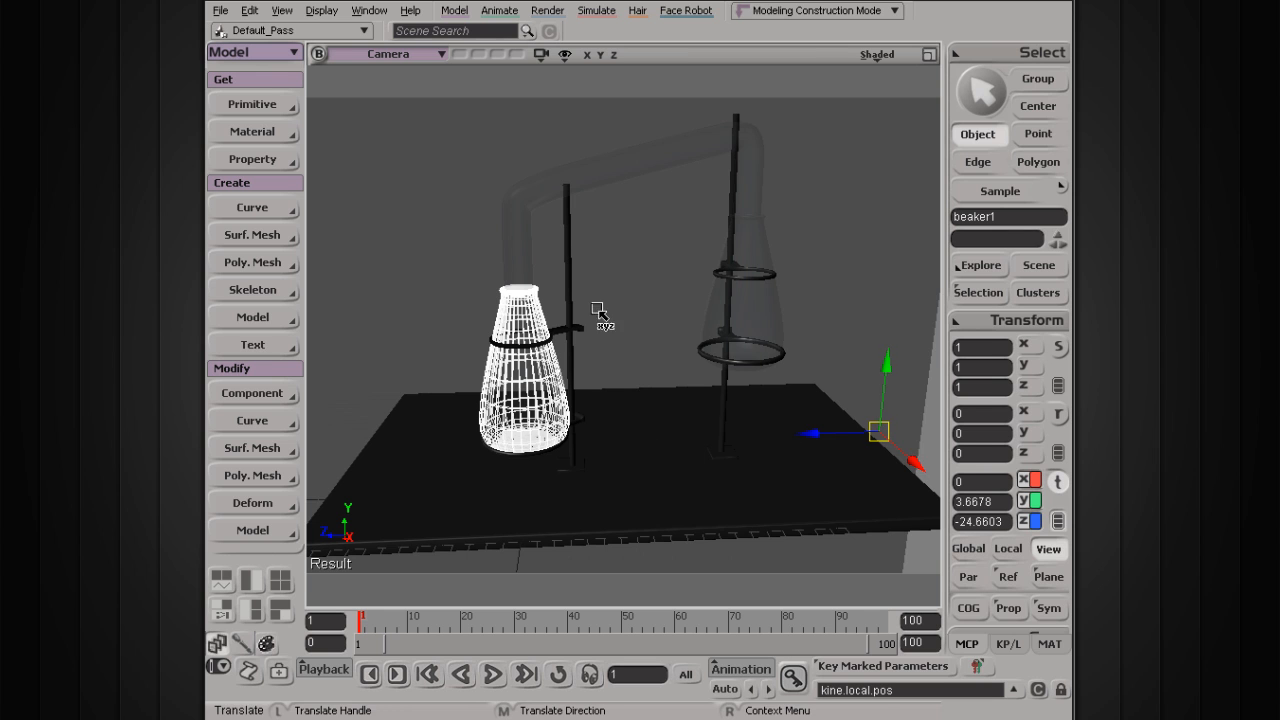
key(space)
Select stand1 together with its upper ring clamp and toggle between the Translate tool and object selection.
click(568, 254)
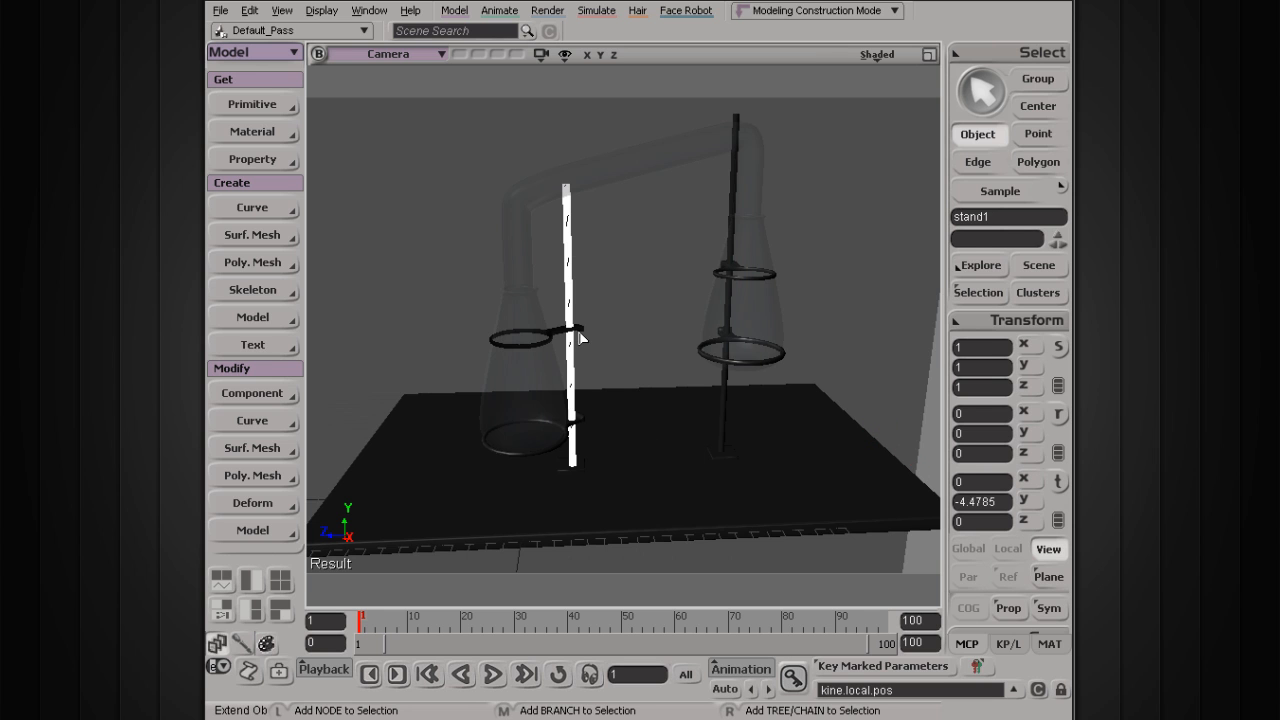
shift+click(580, 335)
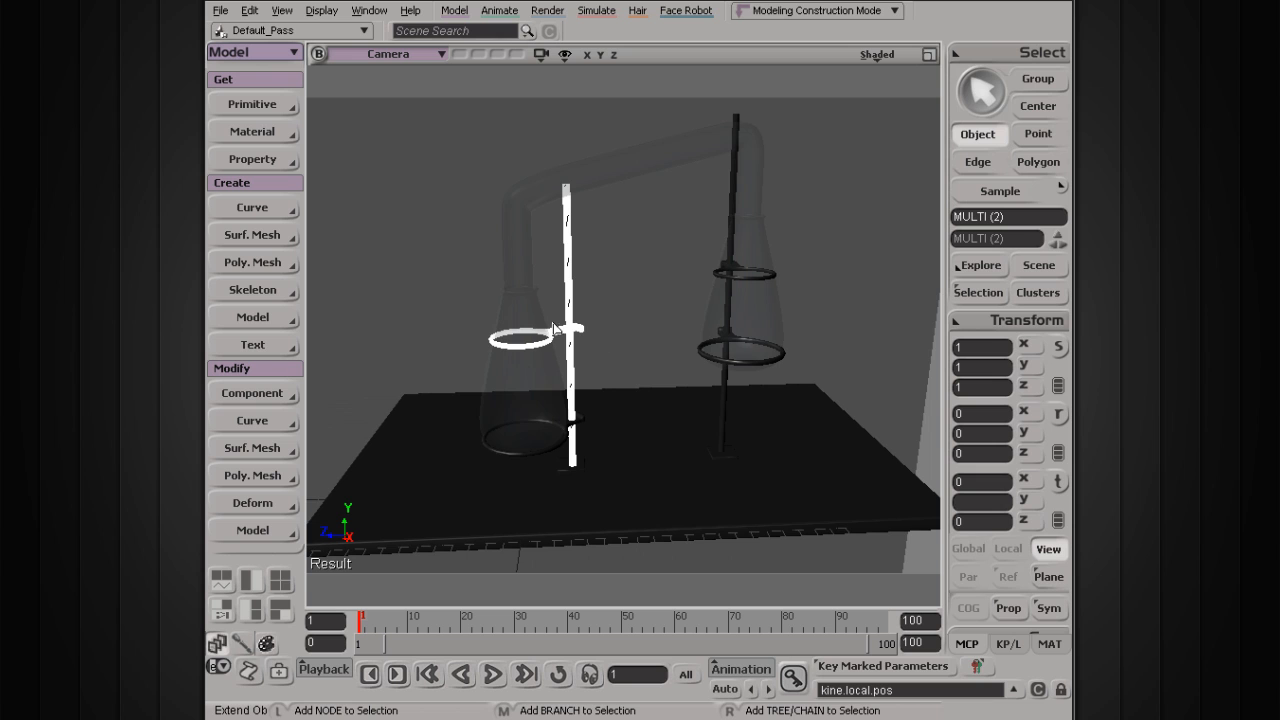
key(v)
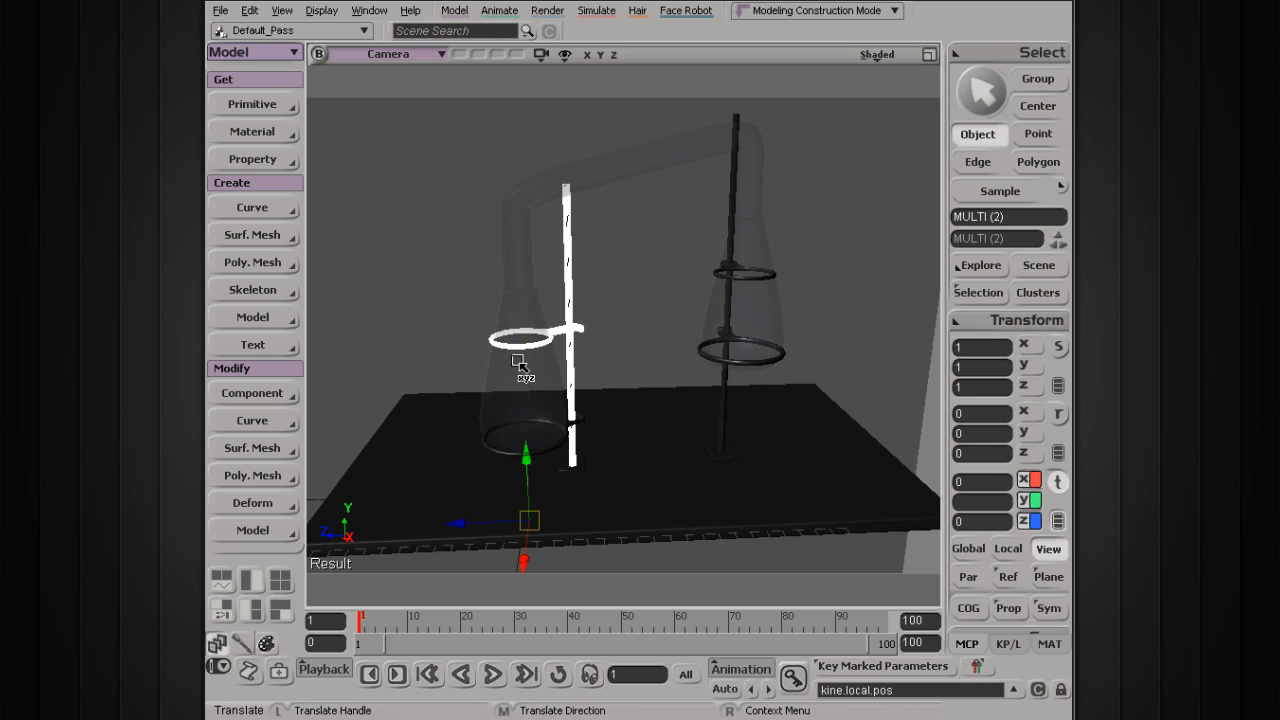
key(space)
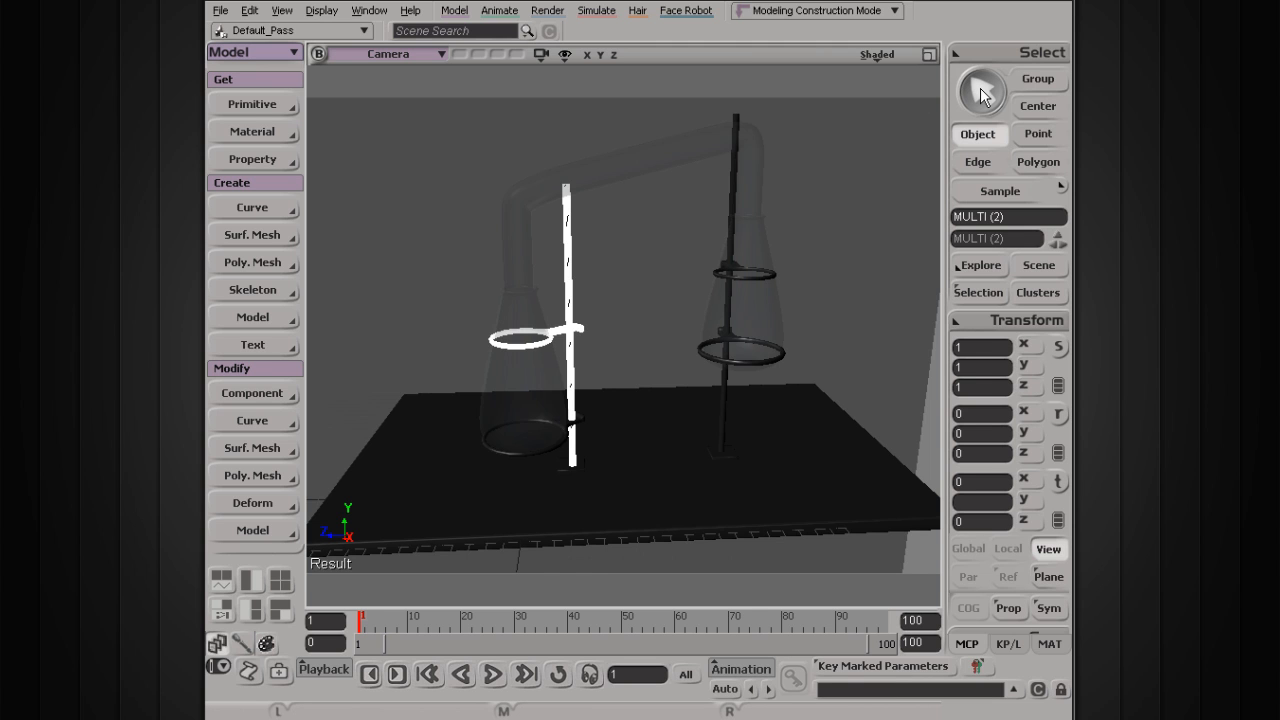
key(v)
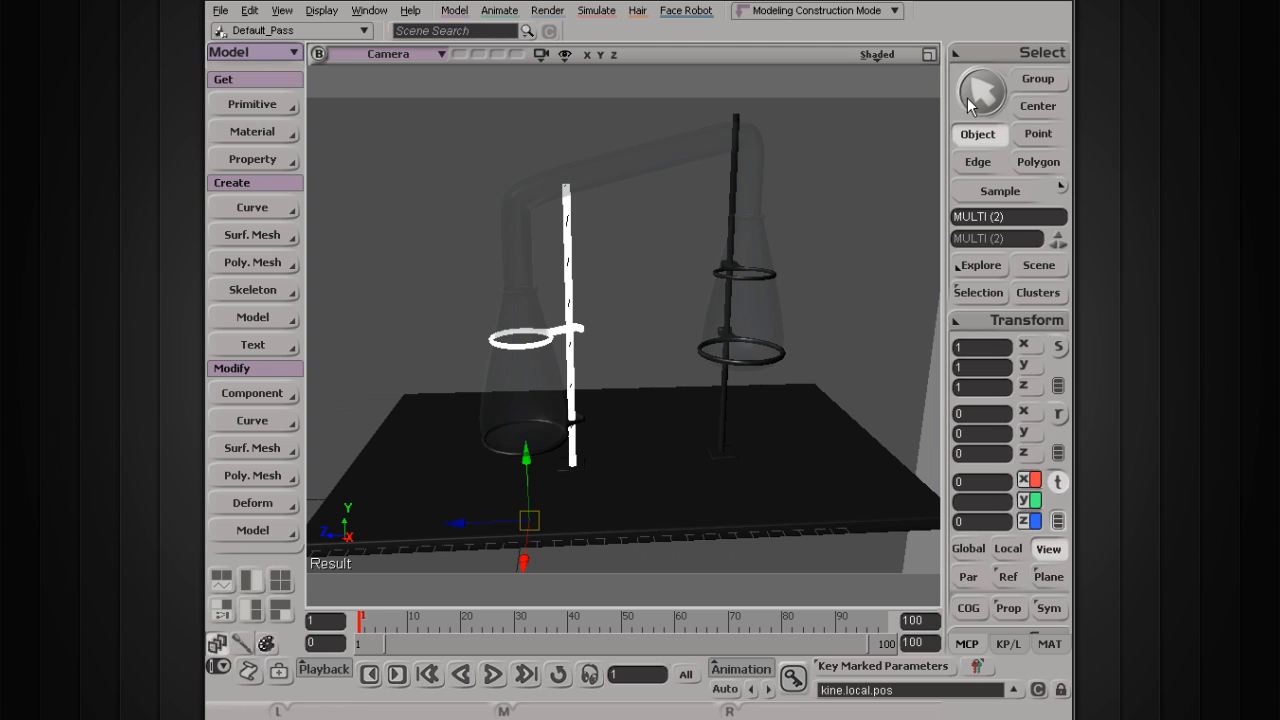
key(space)
Select beaker2 and then the table, and activate the Translate tool on the table.
click(779, 302)
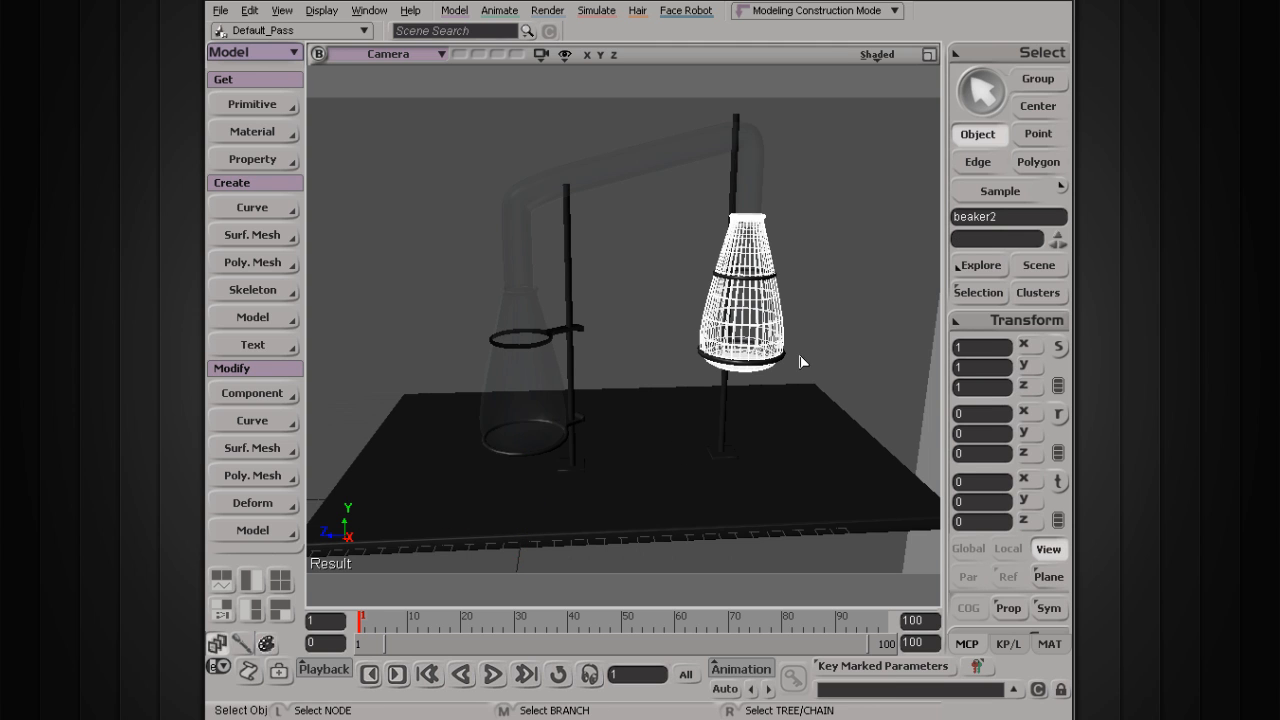
click(779, 457)
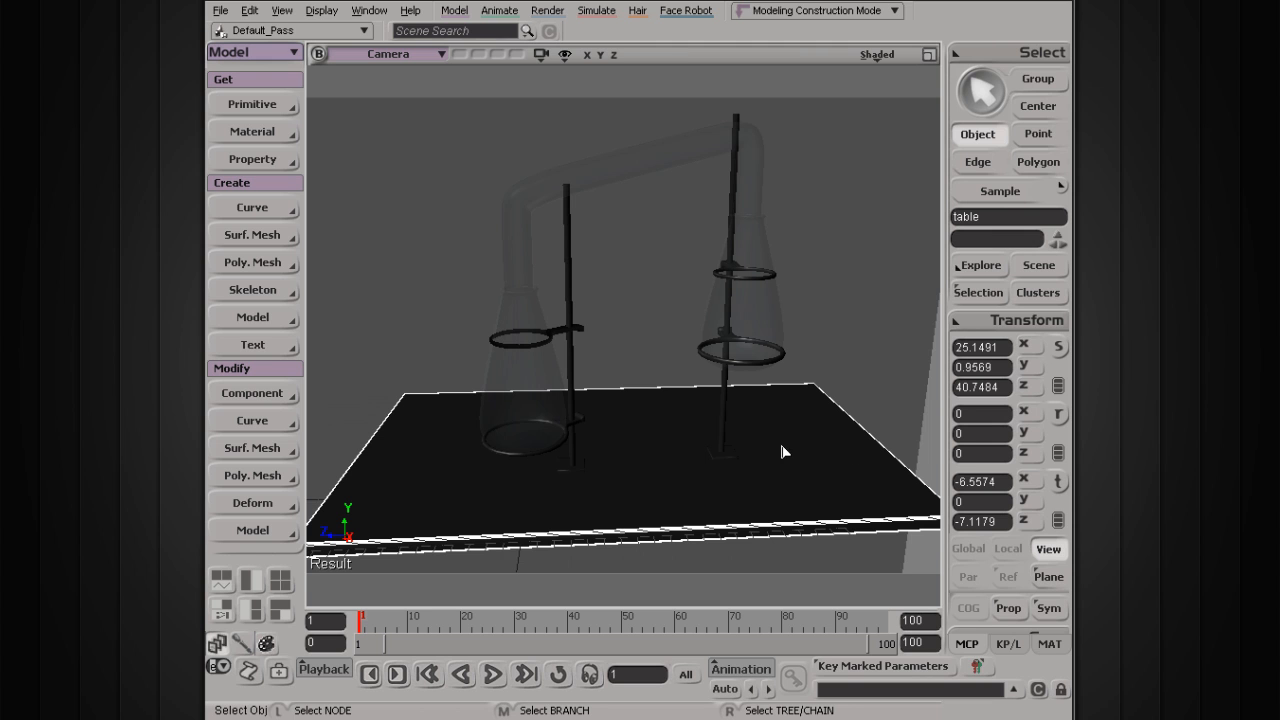
key(v)
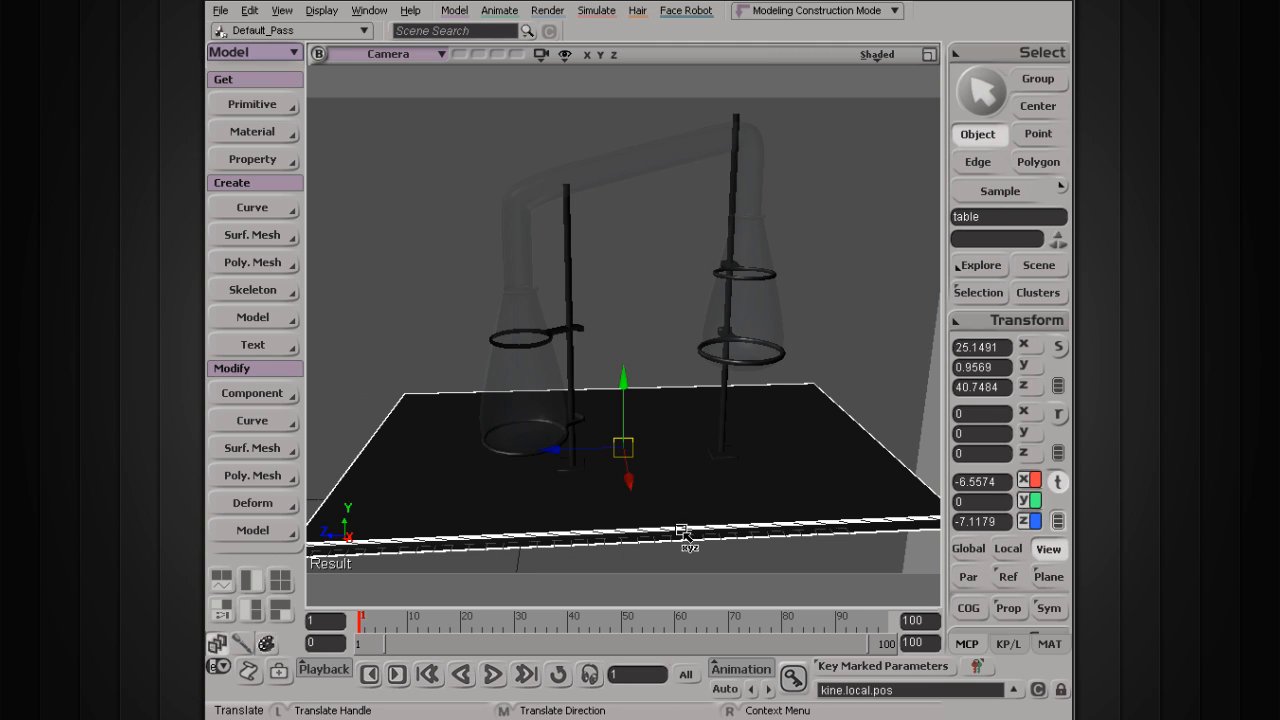
Open the transform preferences, and detach the Transformation command list as a floating window and close it again.
click(1012, 330)
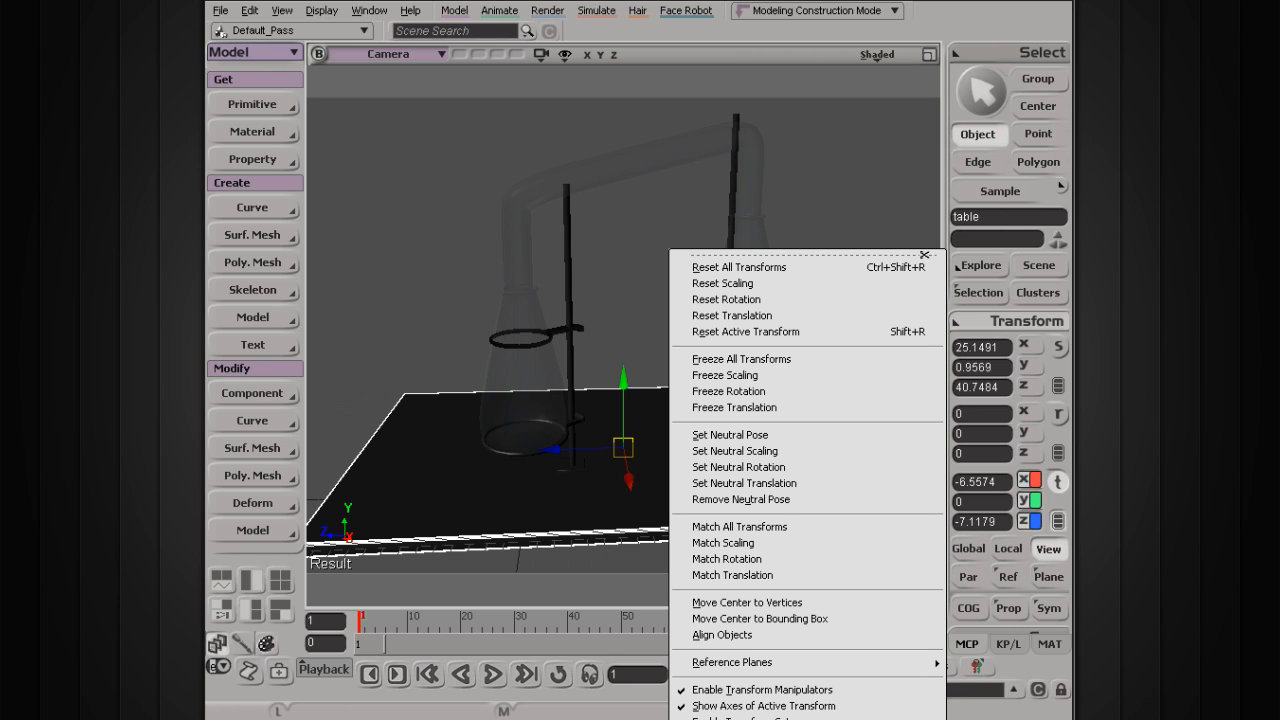
click(760, 718)
click(980, 322)
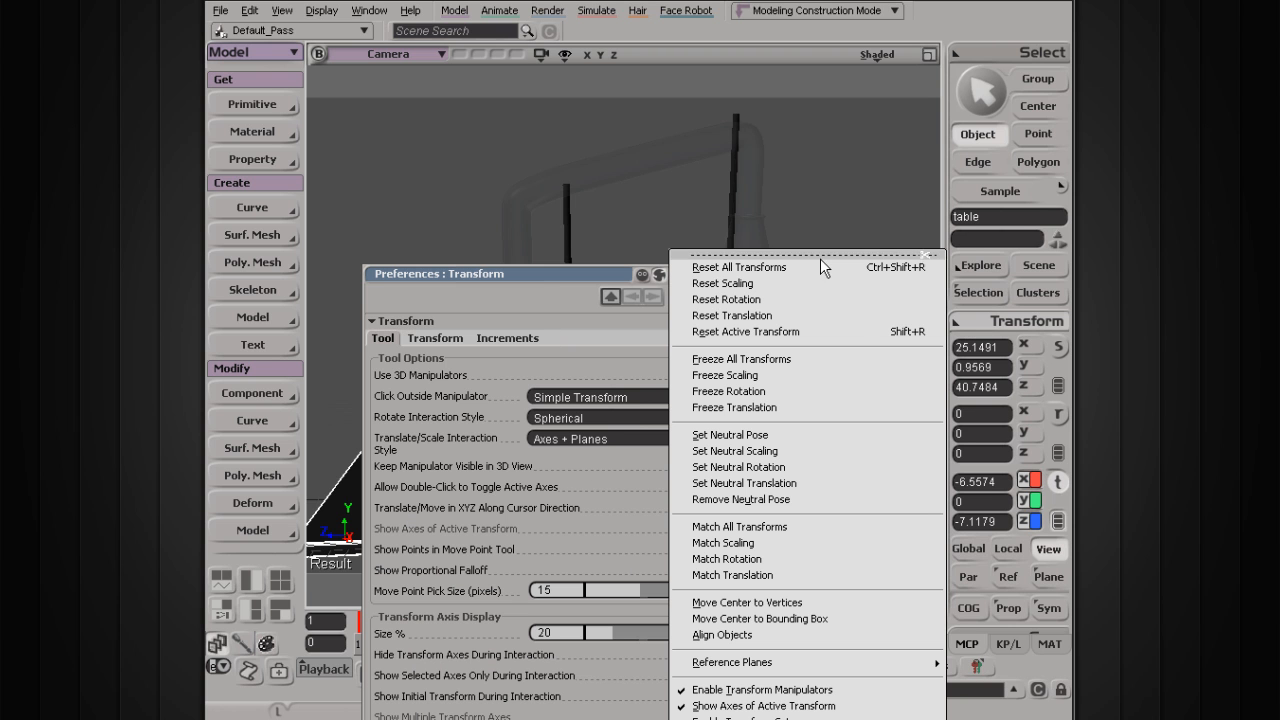
click(932, 256)
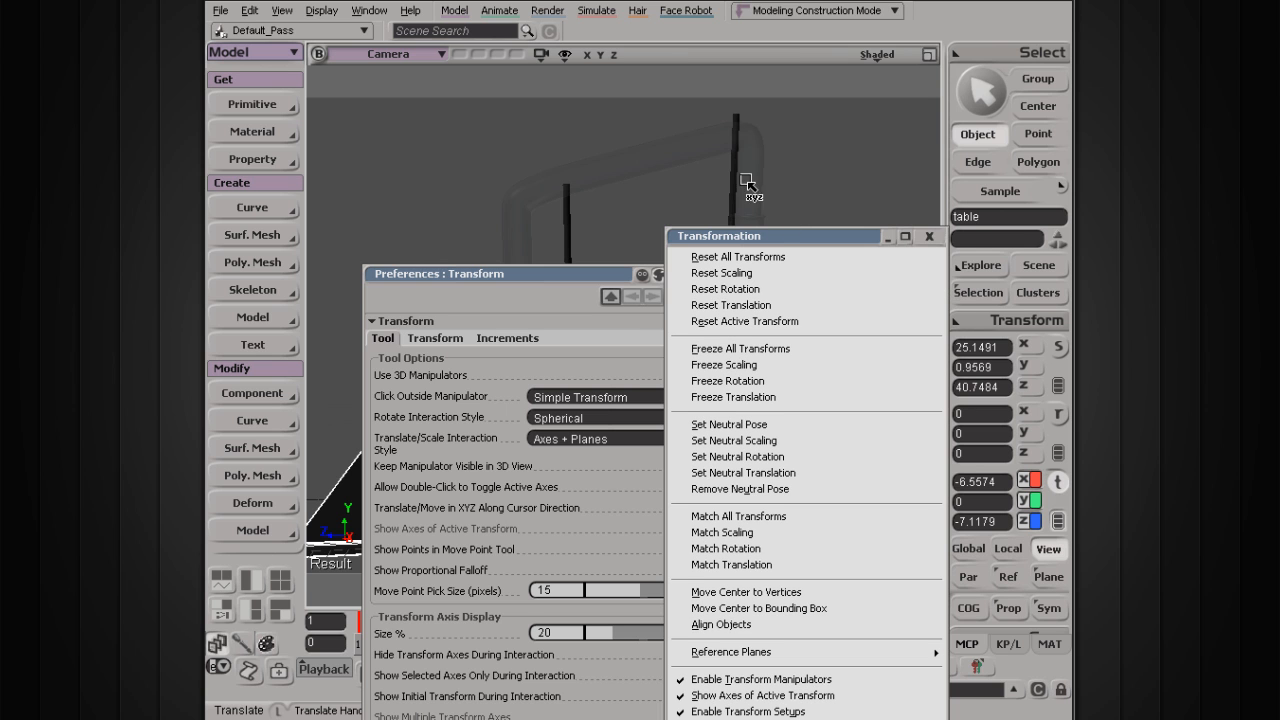
drag(788, 230, 807, 17)
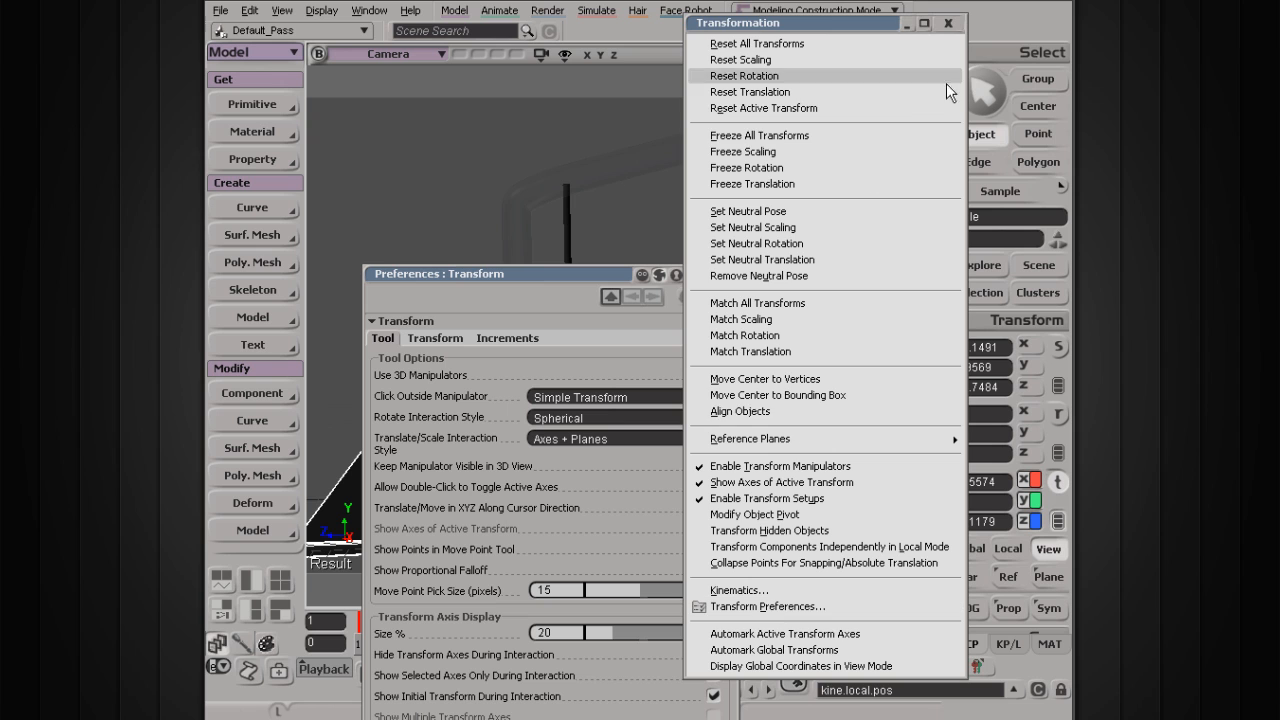
click(948, 24)
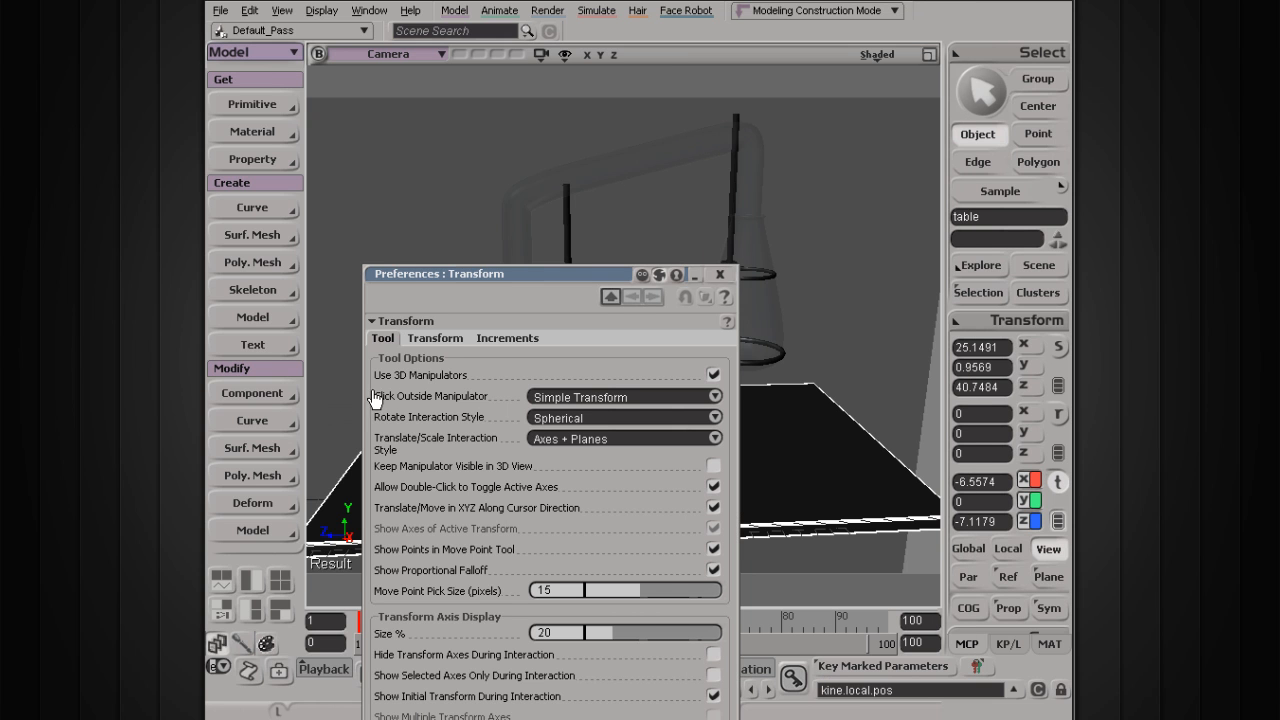
Set Click Outside Manipulator to Select Tool and close the transform preferences.
click(570, 398)
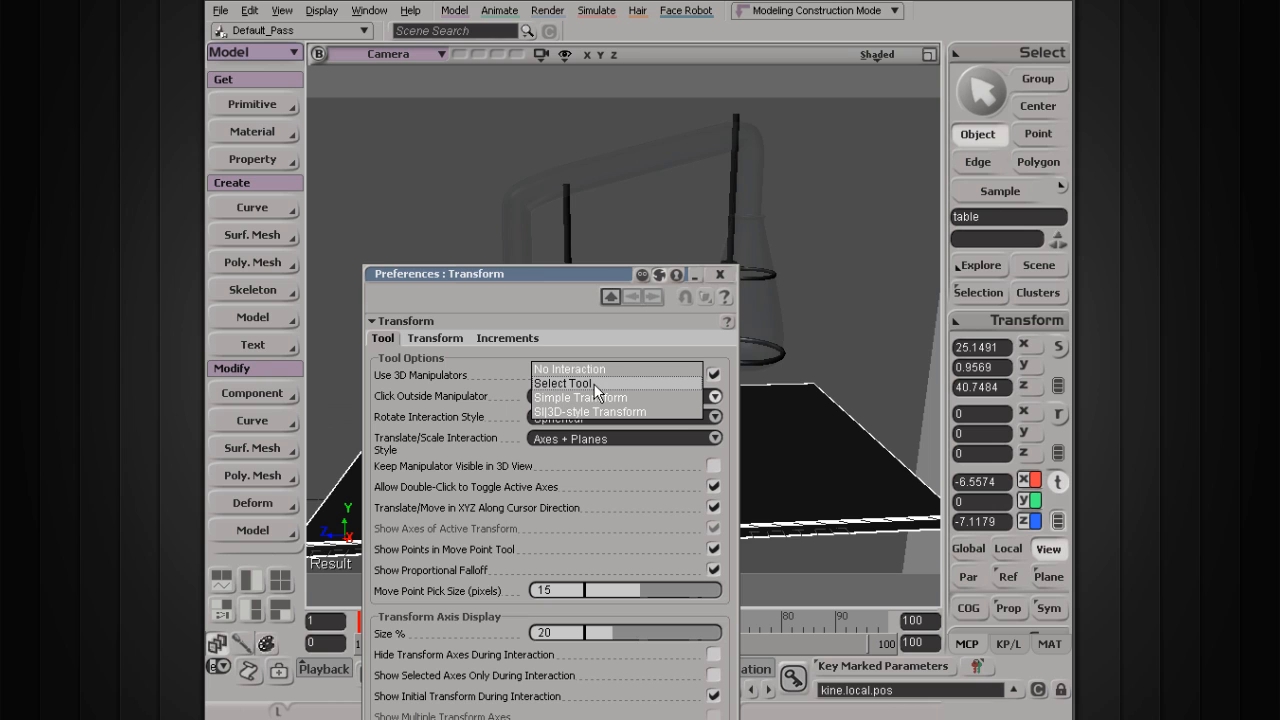
click(541, 384)
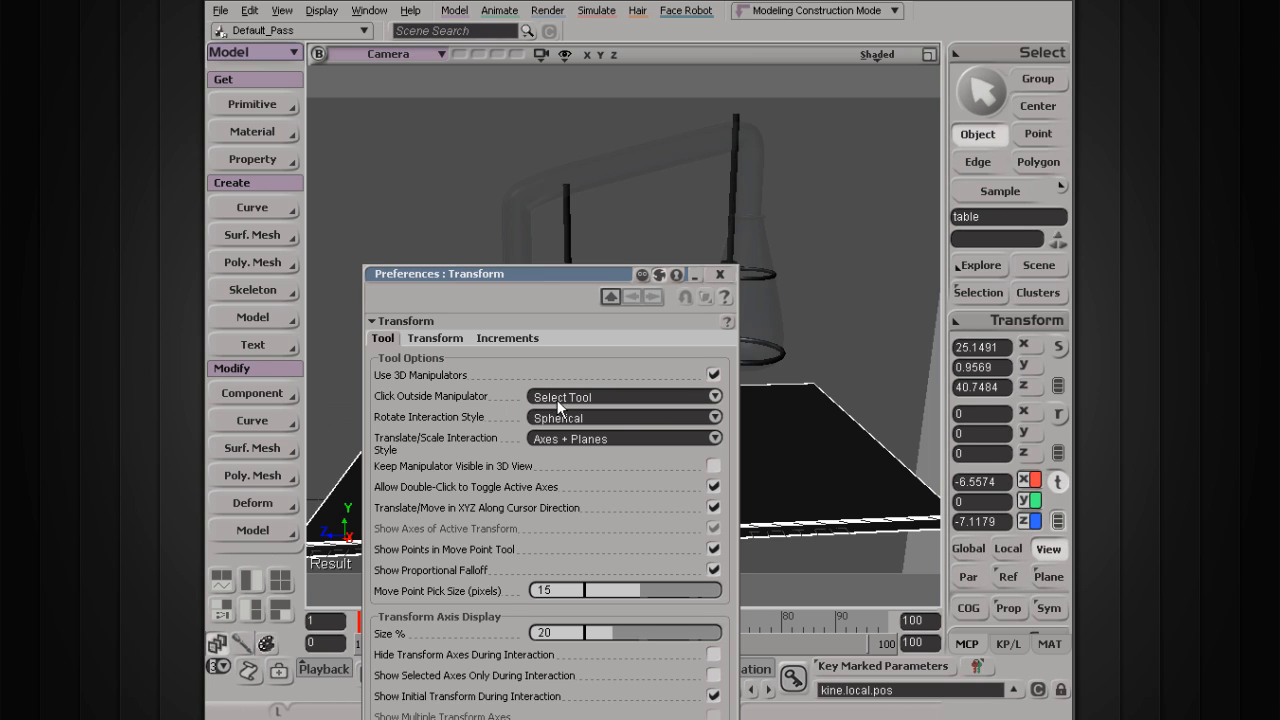
click(720, 274)
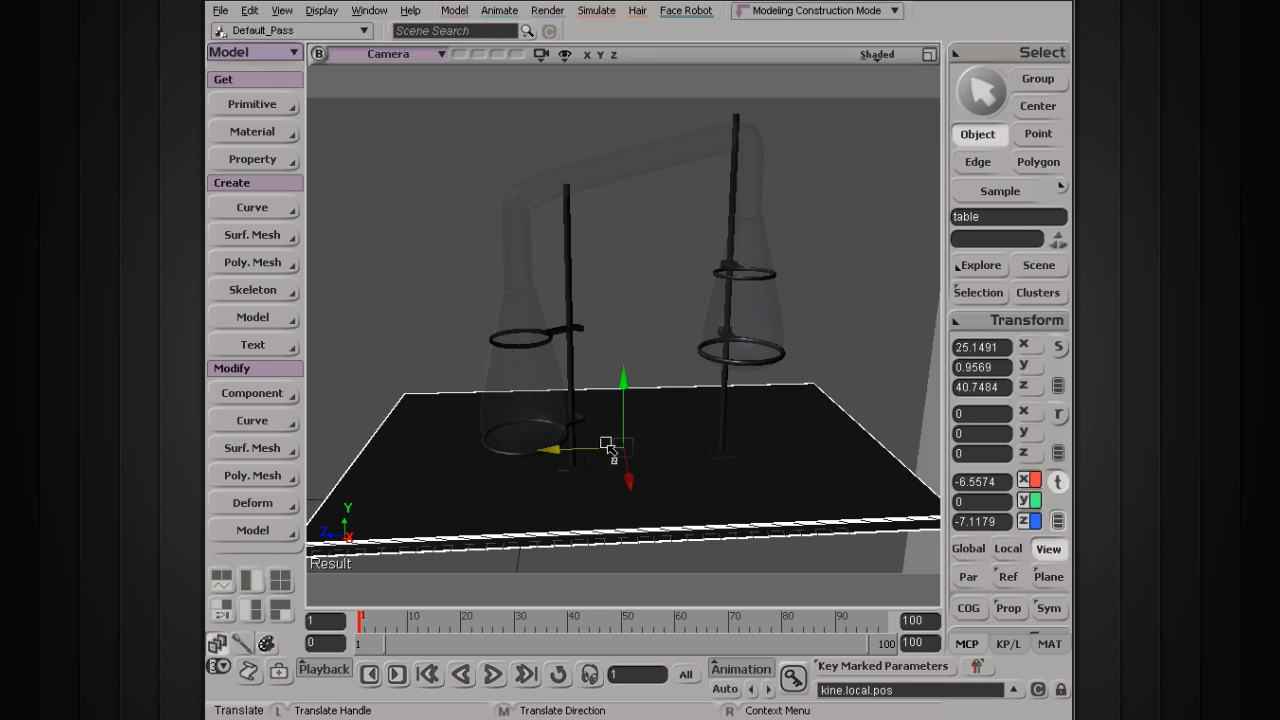
With the Translate tool active, box-select the glassware and stands, select smaller groups of them, and end with only the table selected.
click(412, 172)
drag(434, 158, 780, 445)
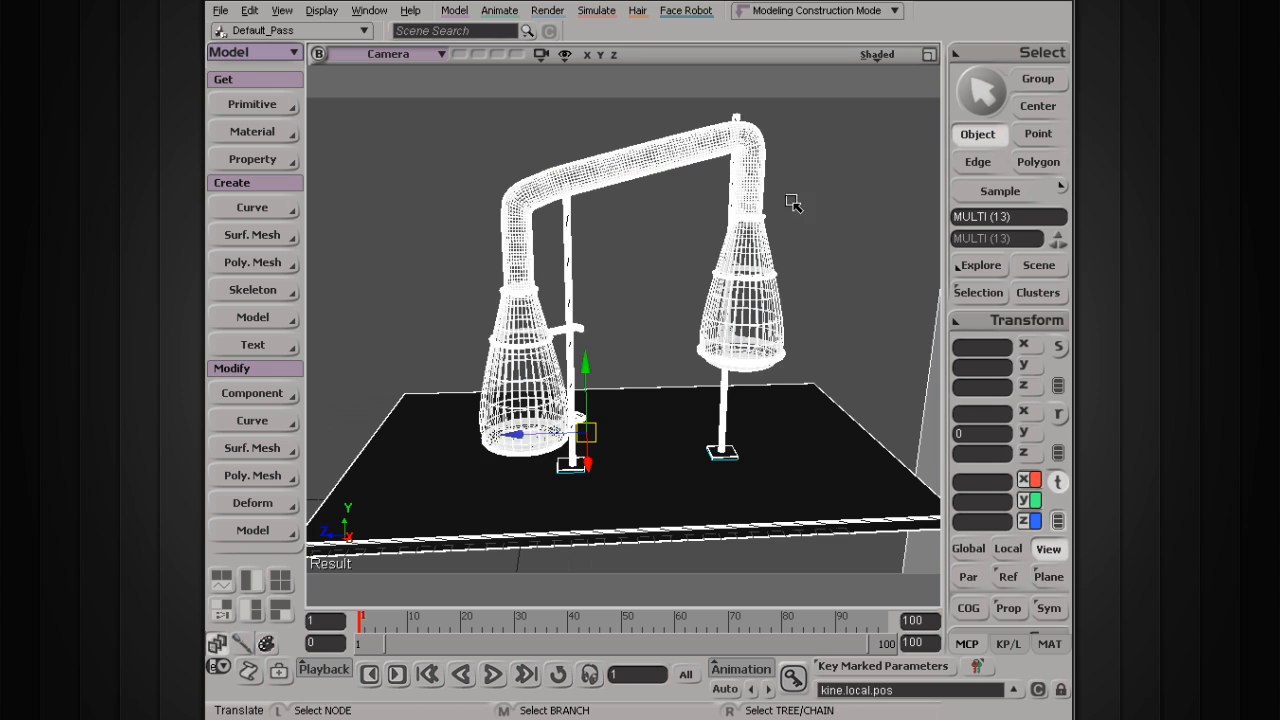
drag(840, 187, 754, 407)
drag(647, 245, 509, 419)
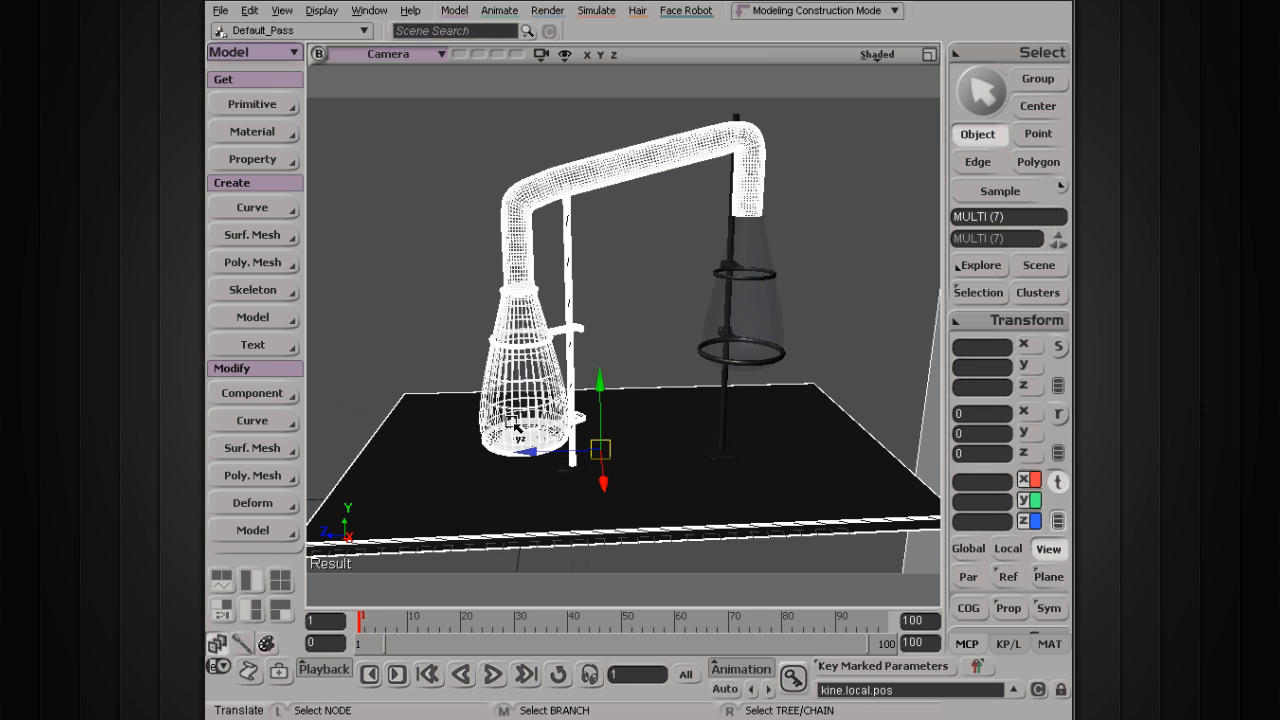
click(840, 257)
click(810, 414)
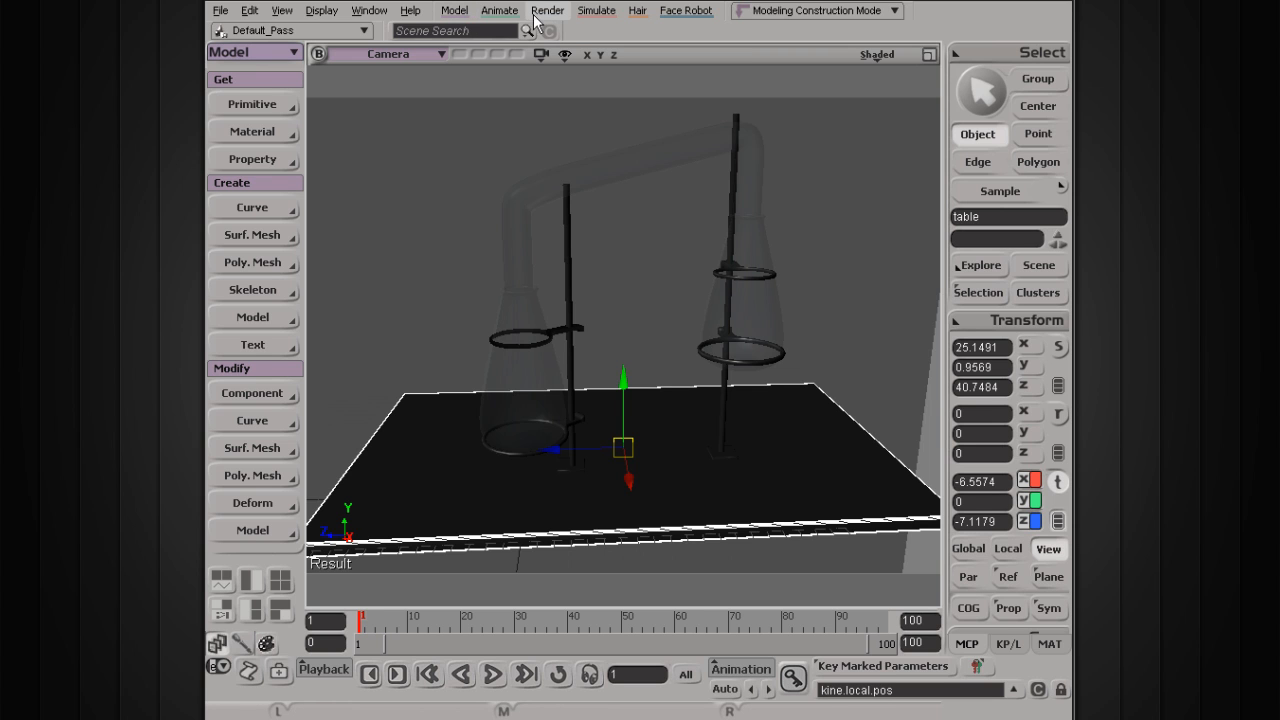
Examine the Primitive, Material and other Get commands offered by the Model, Animate, Render and Simulate modules.
click(456, 11)
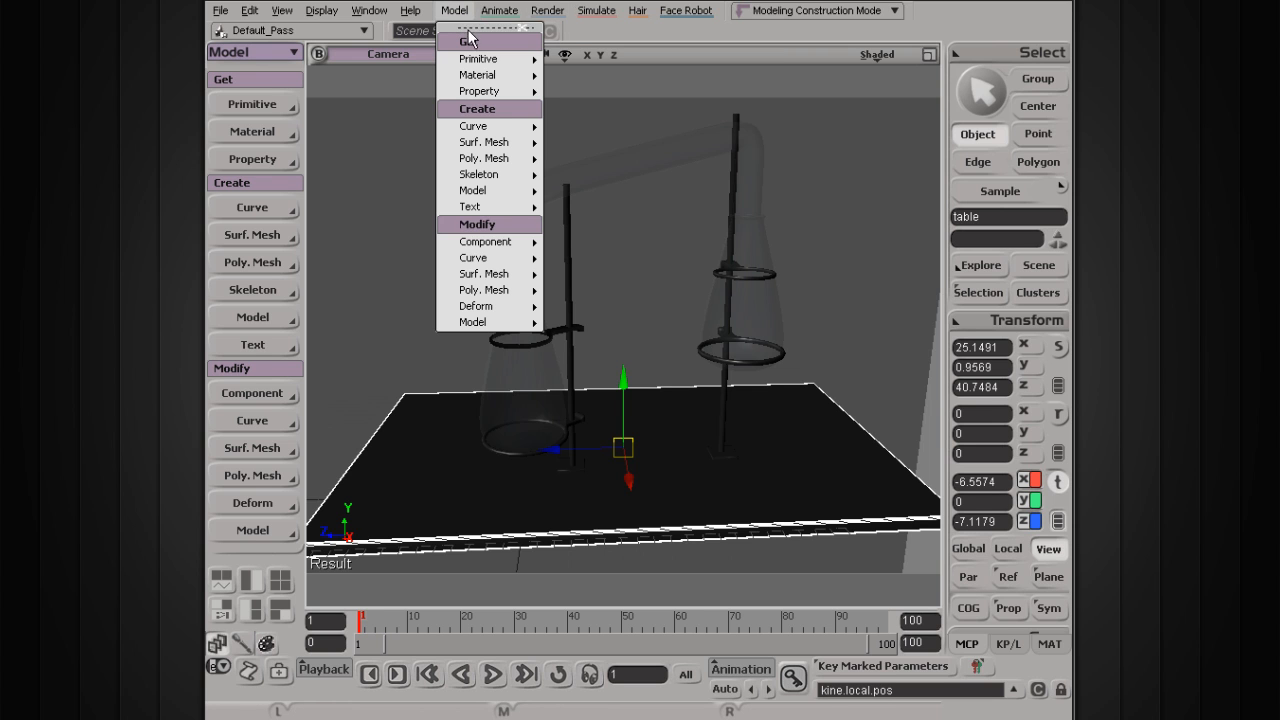
mouse_move(475, 66)
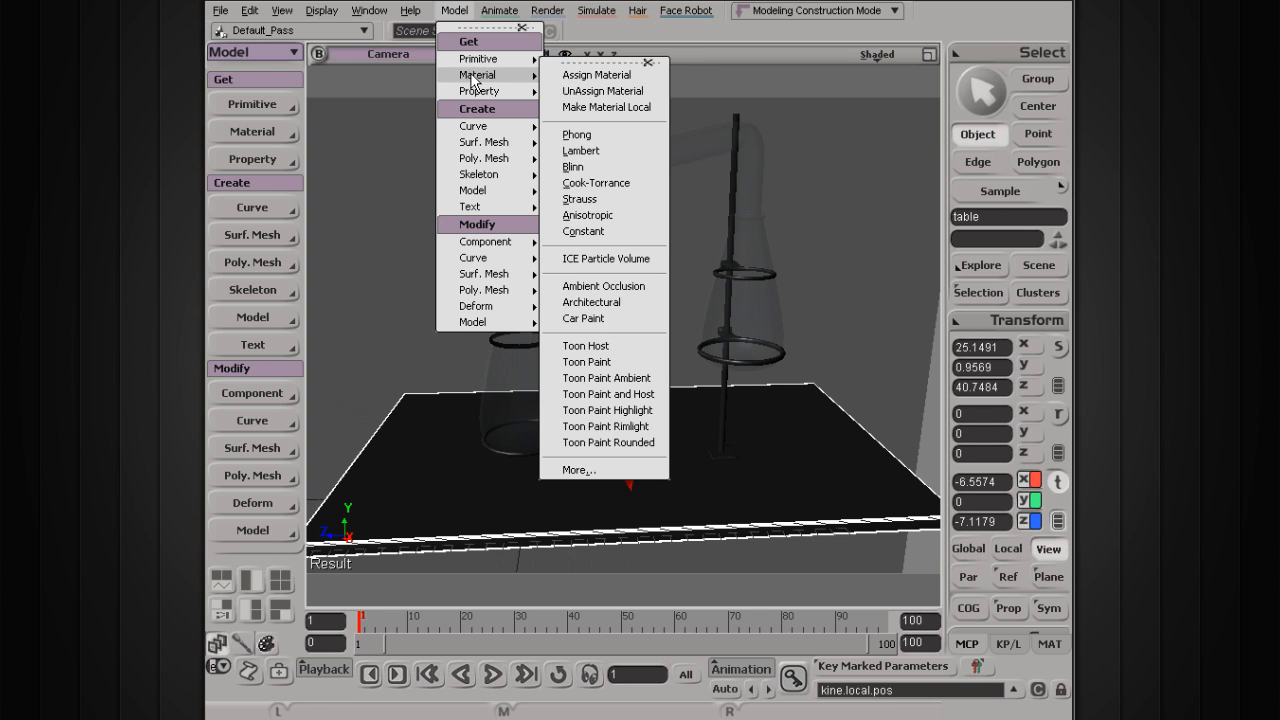
mouse_move(541, 16)
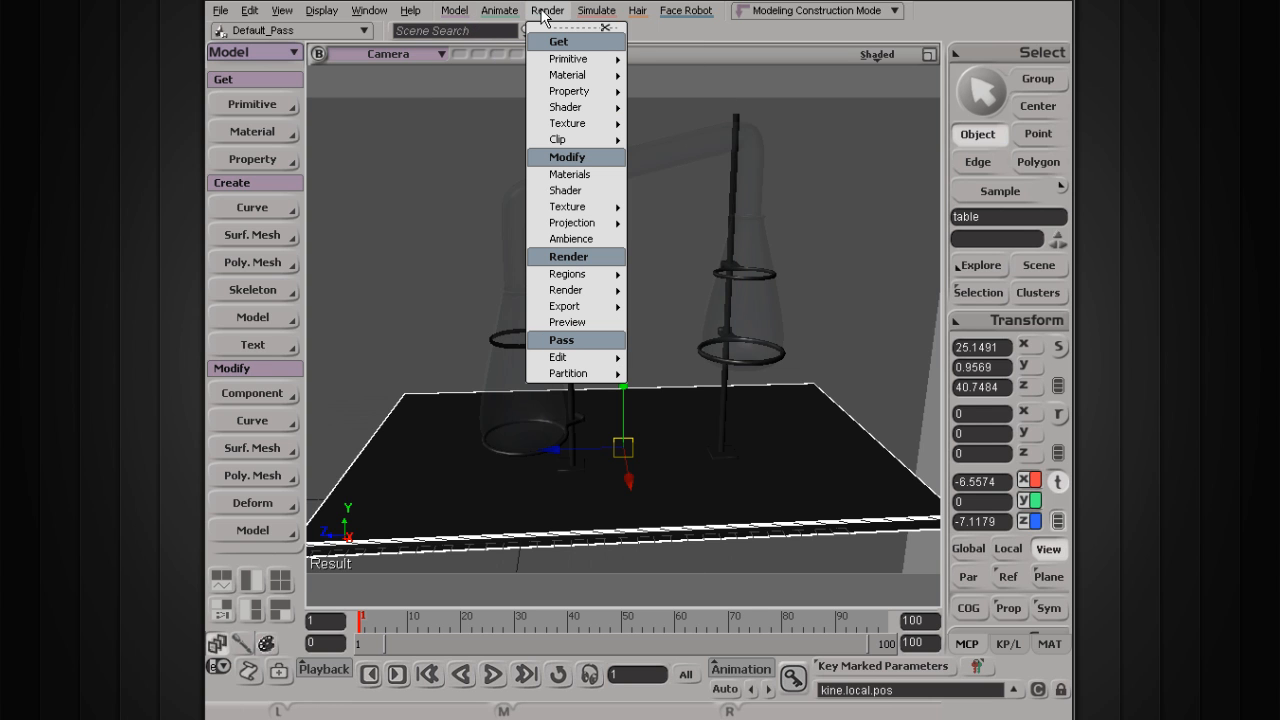
mouse_move(596, 12)
mouse_move(608, 93)
mouse_move(613, 63)
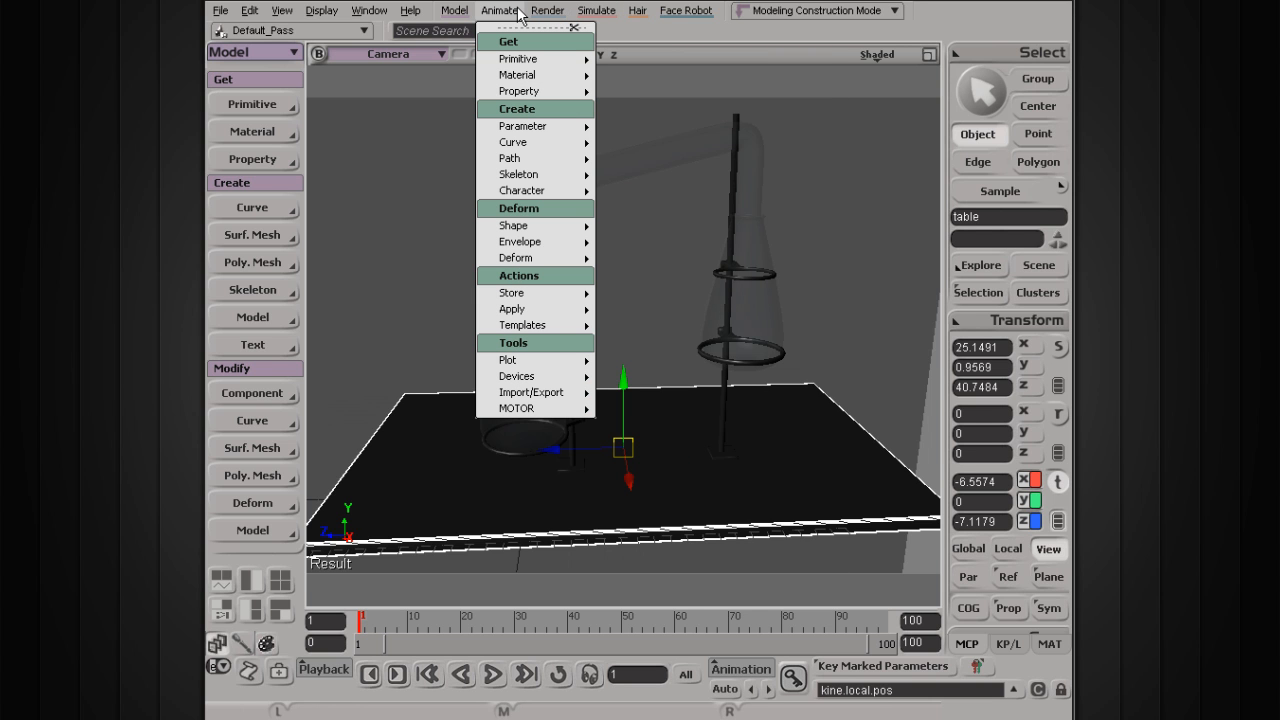
mouse_move(515, 62)
mouse_move(456, 12)
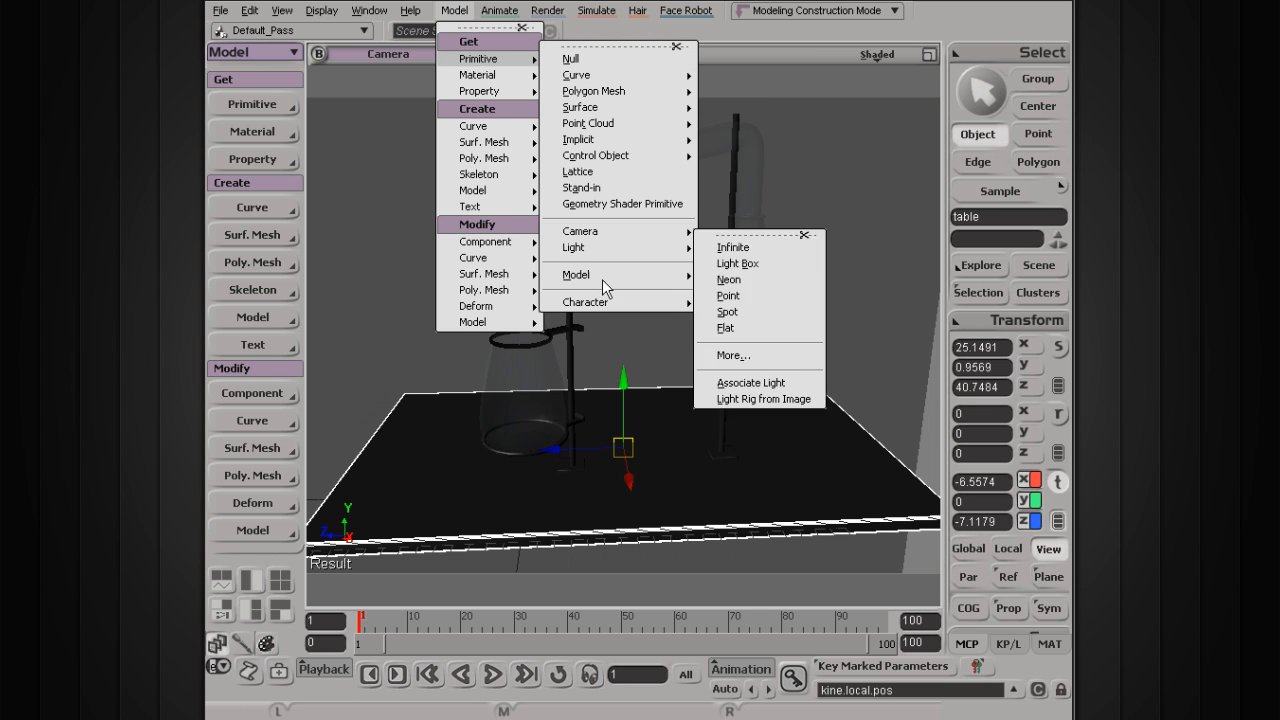
Compare the Primitive lists of the Model and Simulate modules side by side as floating windows, and close both.
click(589, 47)
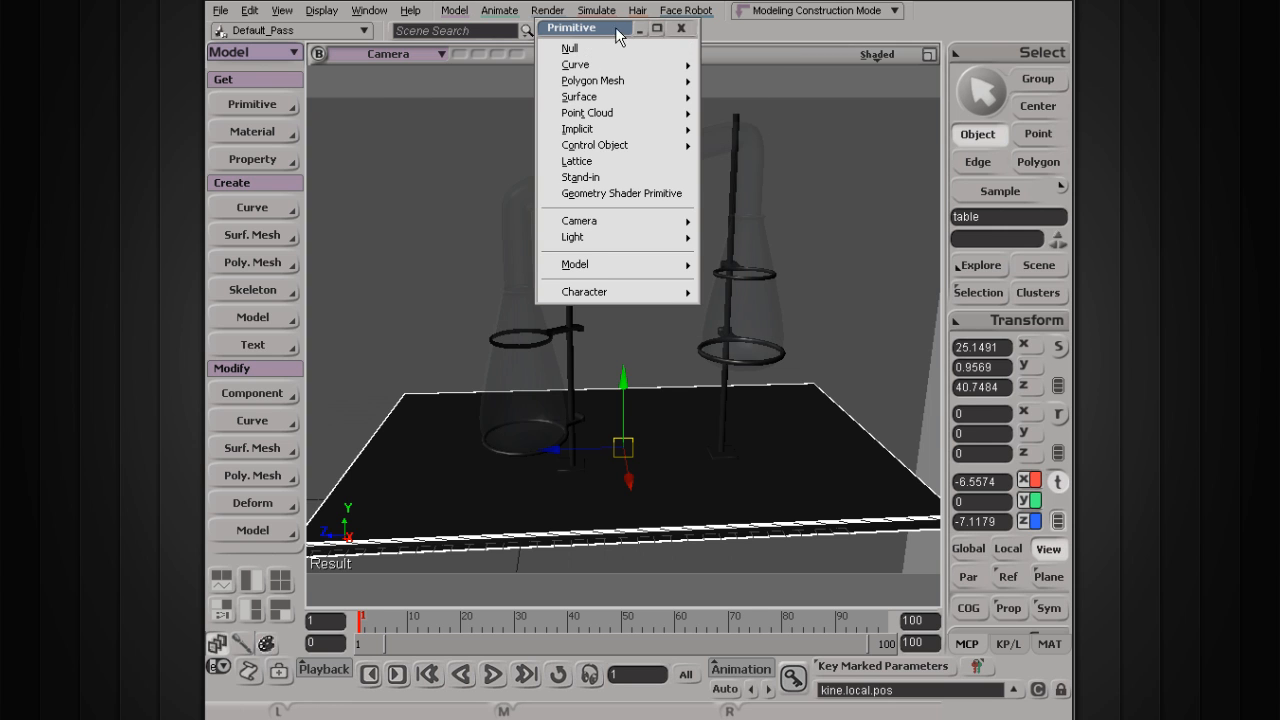
drag(615, 27, 450, 92)
click(455, 11)
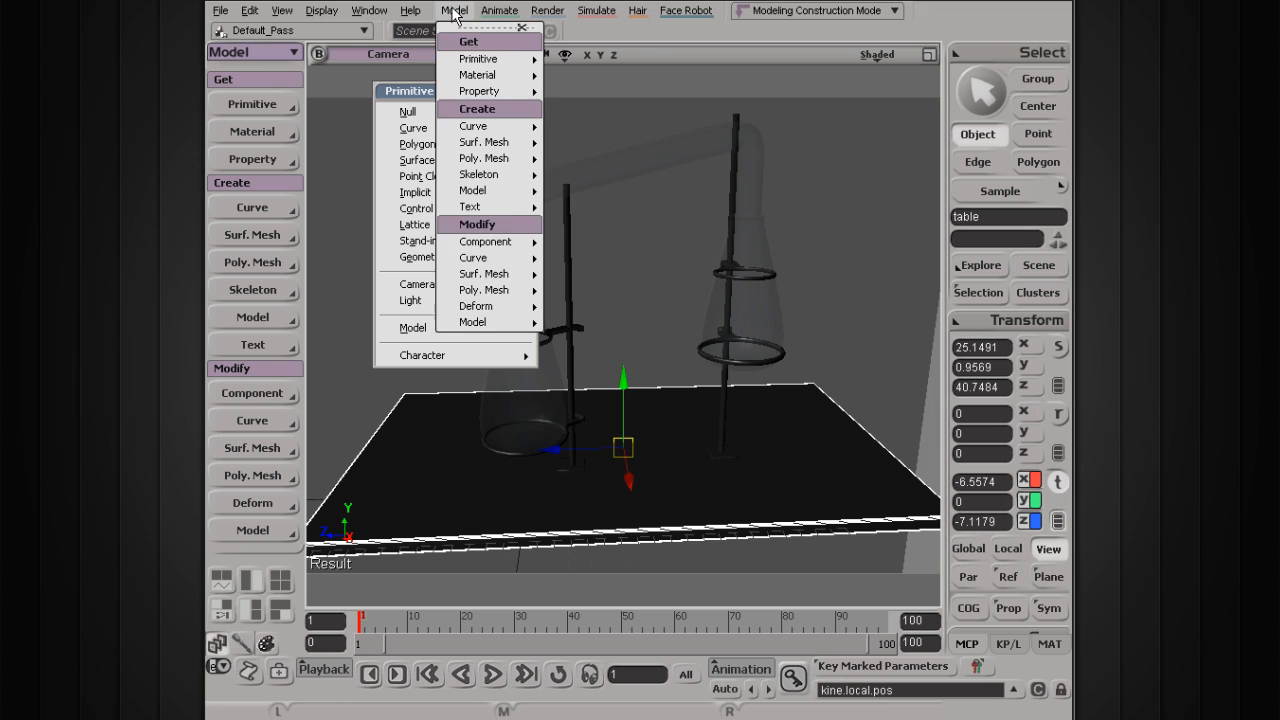
mouse_move(589, 14)
mouse_move(614, 59)
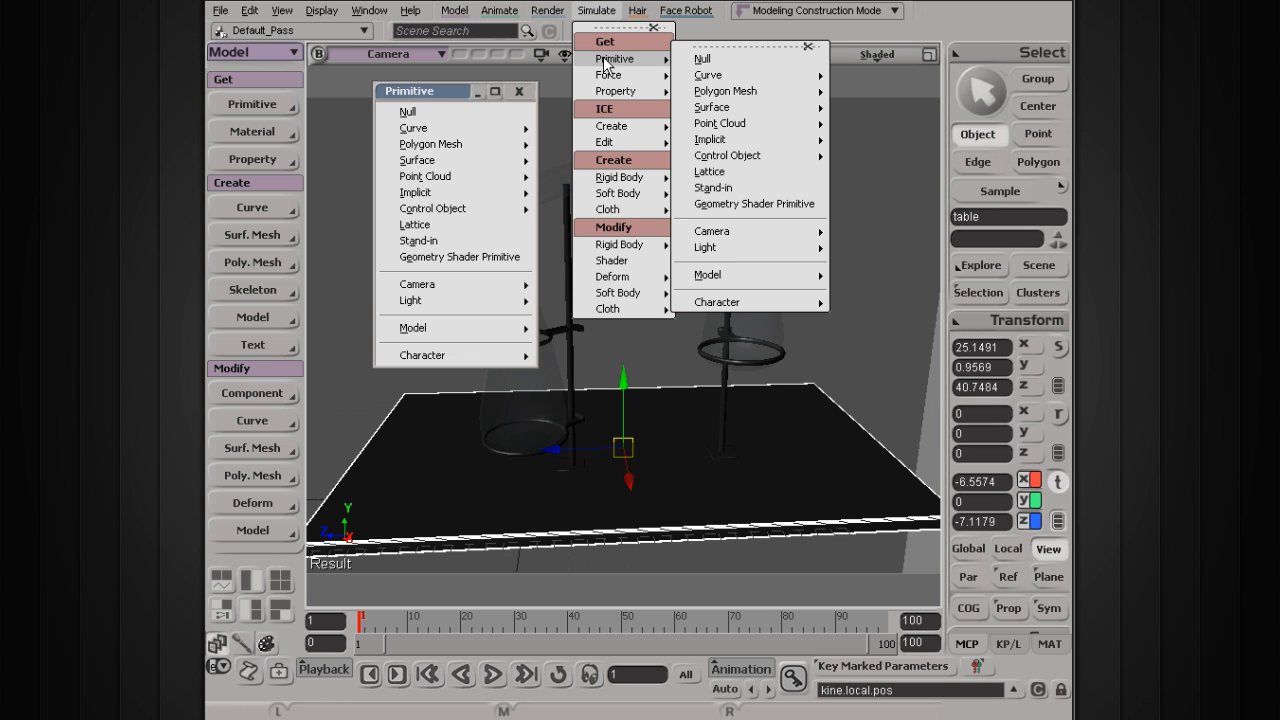
click(706, 47)
drag(698, 36, 577, 95)
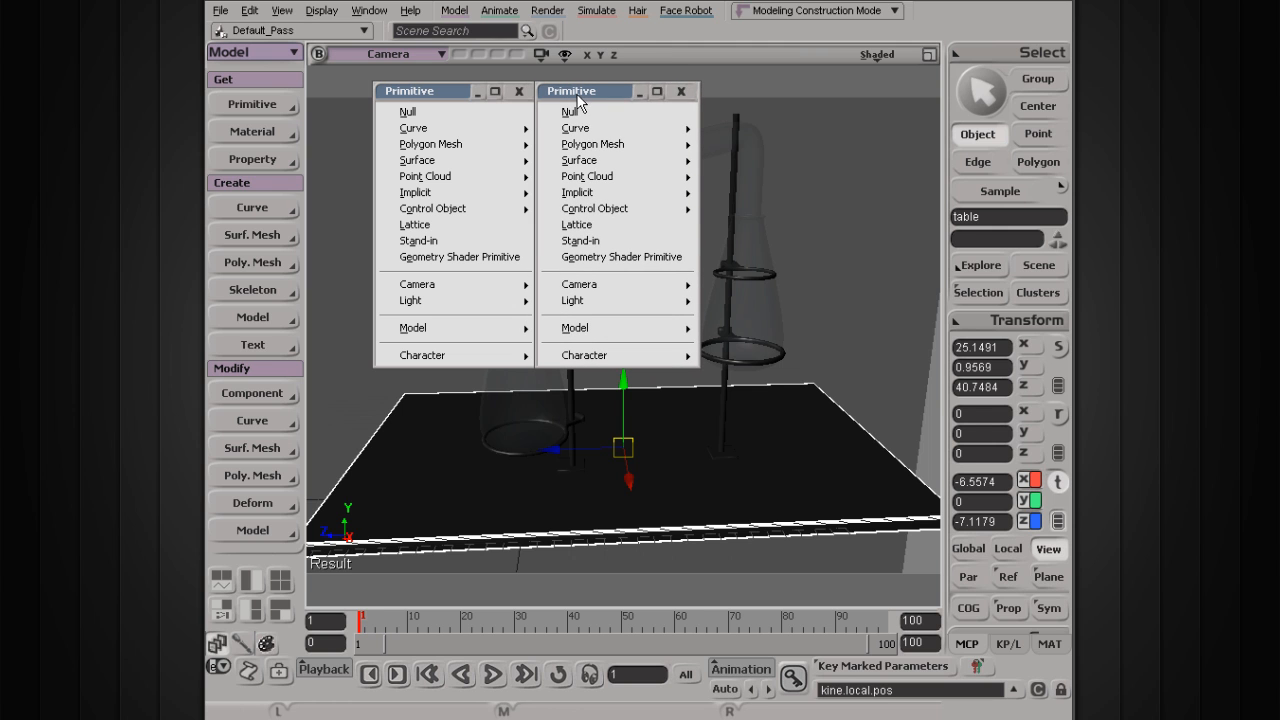
click(681, 92)
click(519, 91)
Examine the Create and Modify commands of the Model module and the ICE commands of the Simulate module.
click(597, 10)
mouse_move(453, 18)
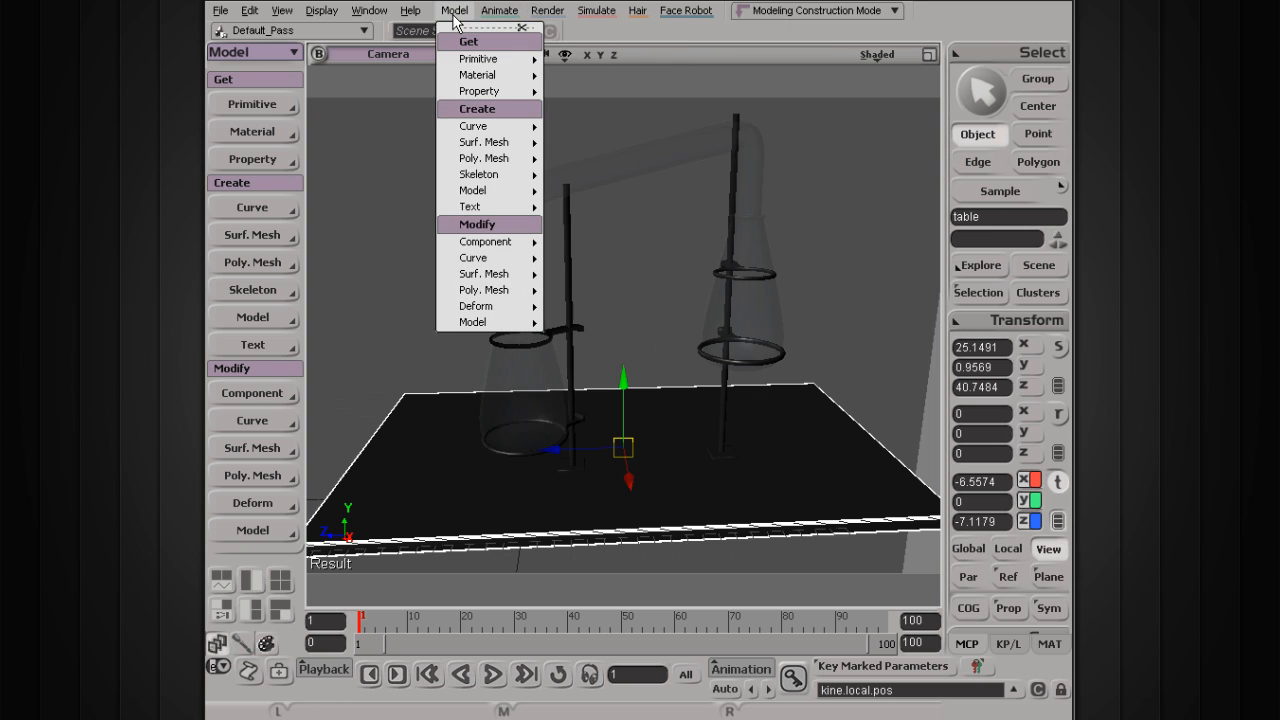
mouse_move(597, 10)
mouse_move(615, 58)
mouse_move(490, 245)
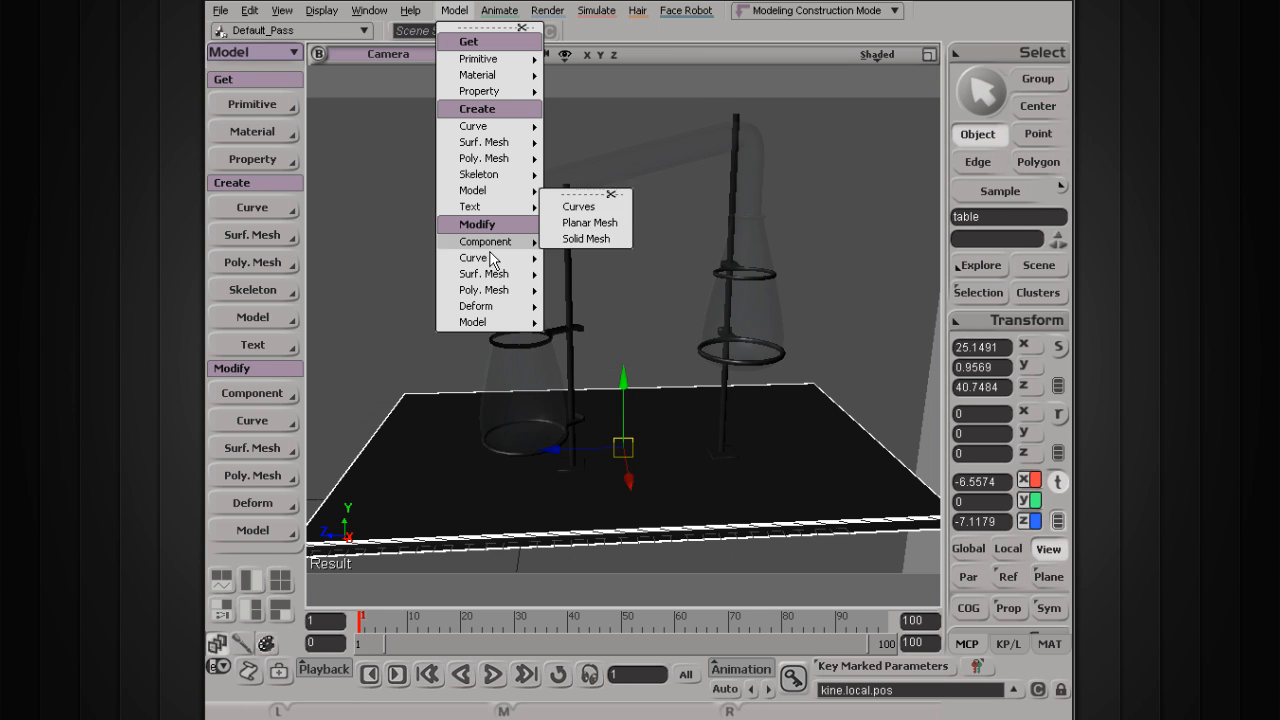
mouse_move(497, 212)
mouse_move(492, 290)
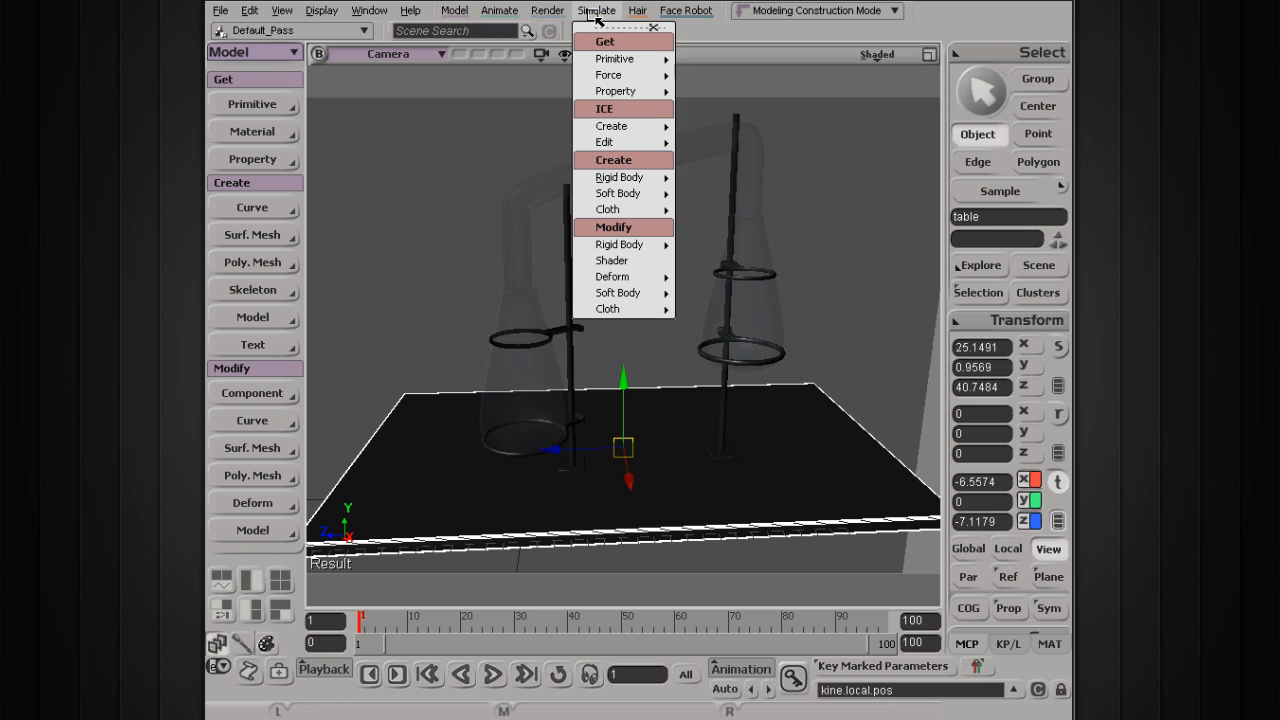
mouse_move(624, 118)
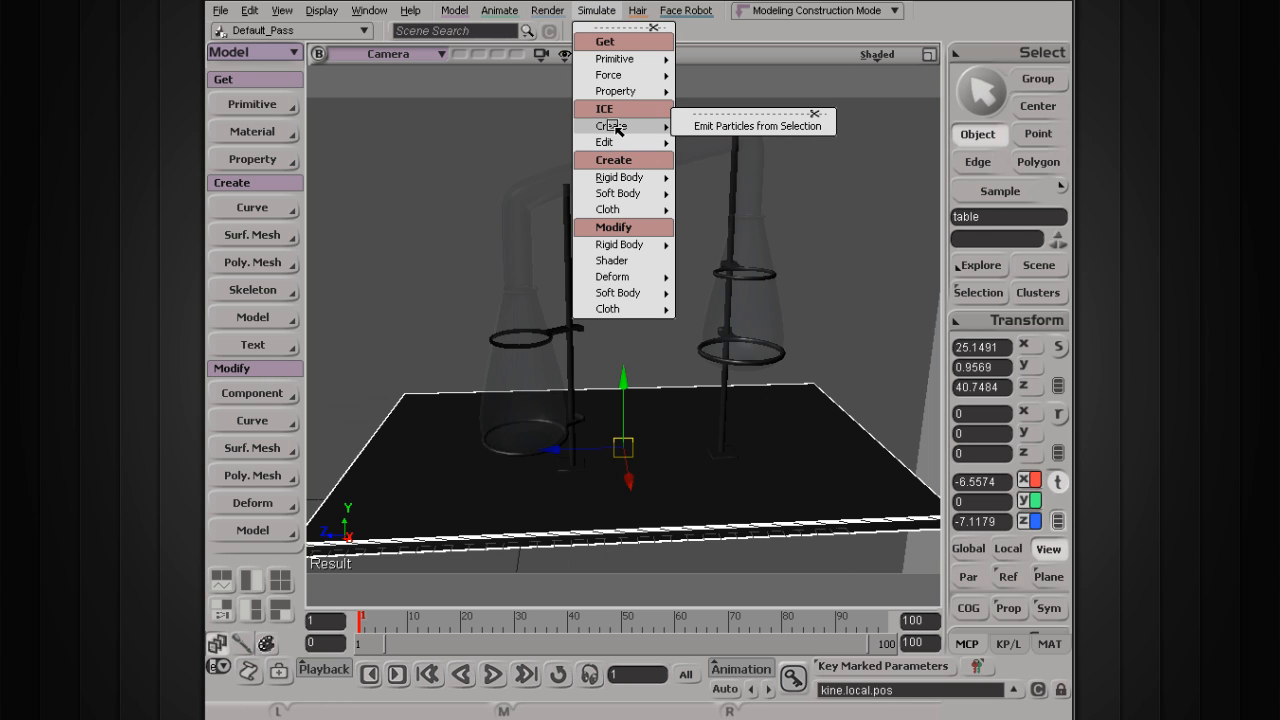
click(596, 14)
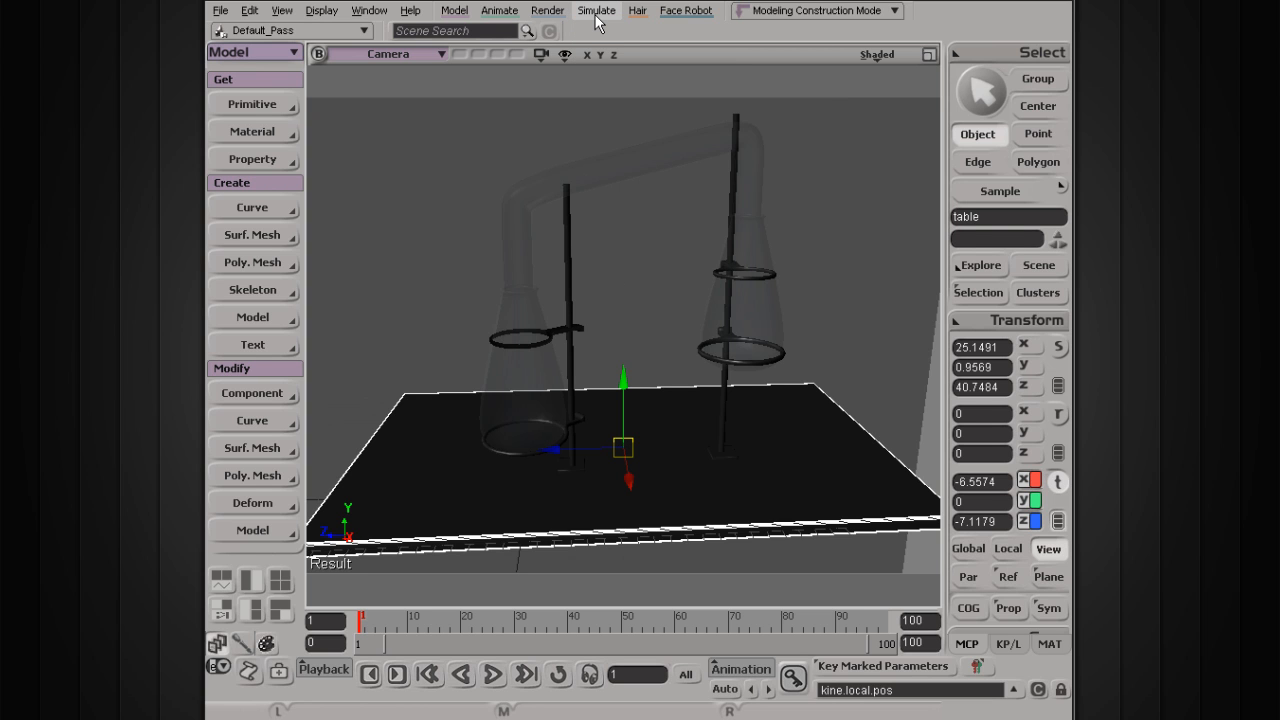
Change the module toolbar from Model to Simulate and add a Null primitive to the scene.
click(280, 51)
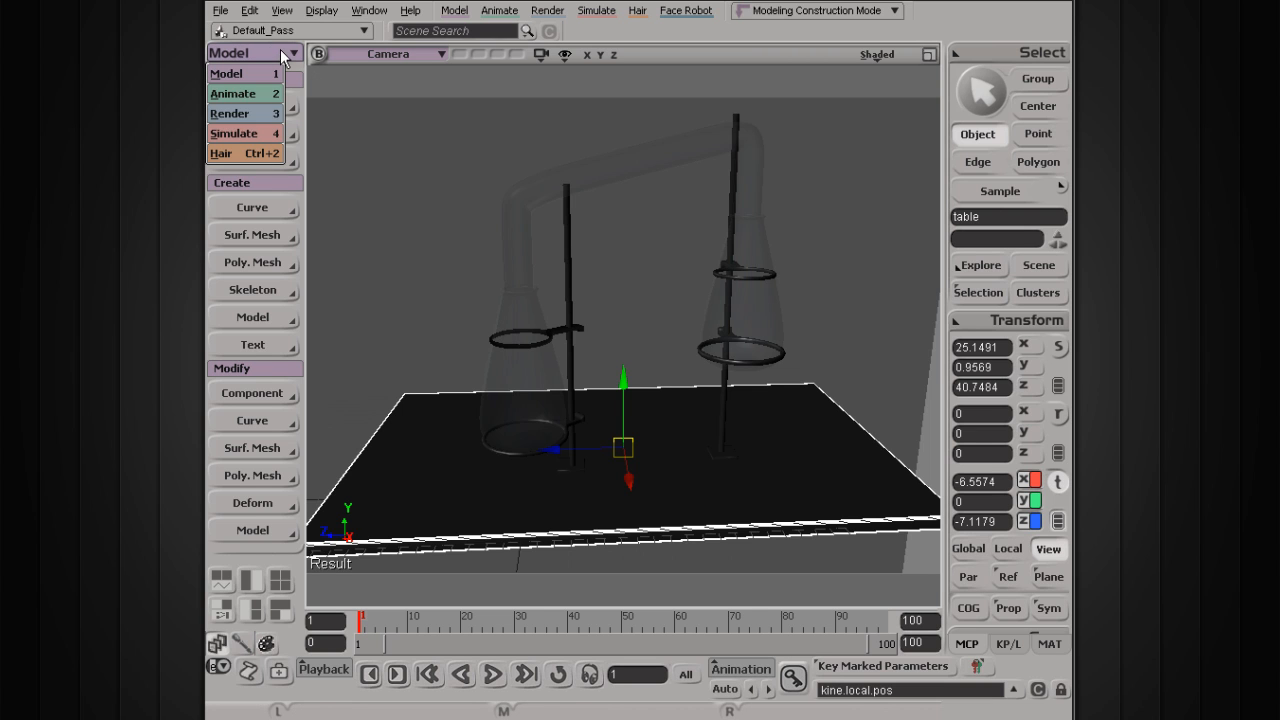
click(253, 131)
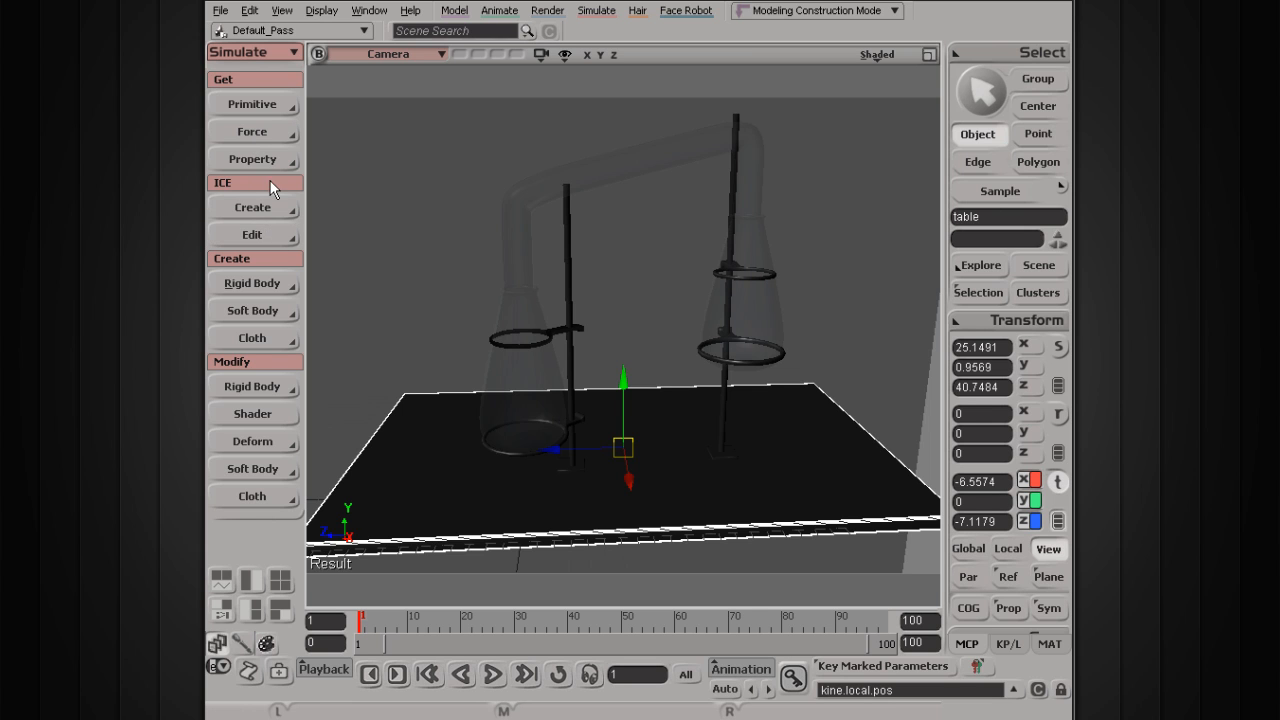
click(249, 104)
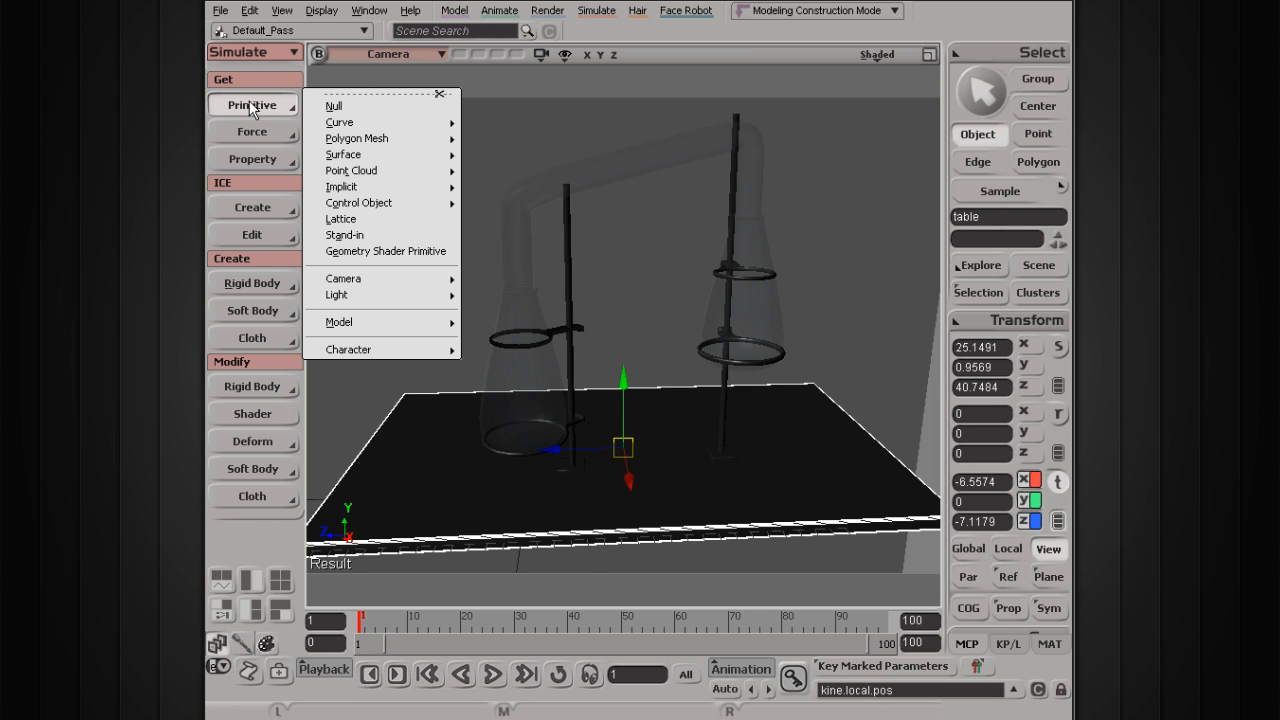
click(369, 108)
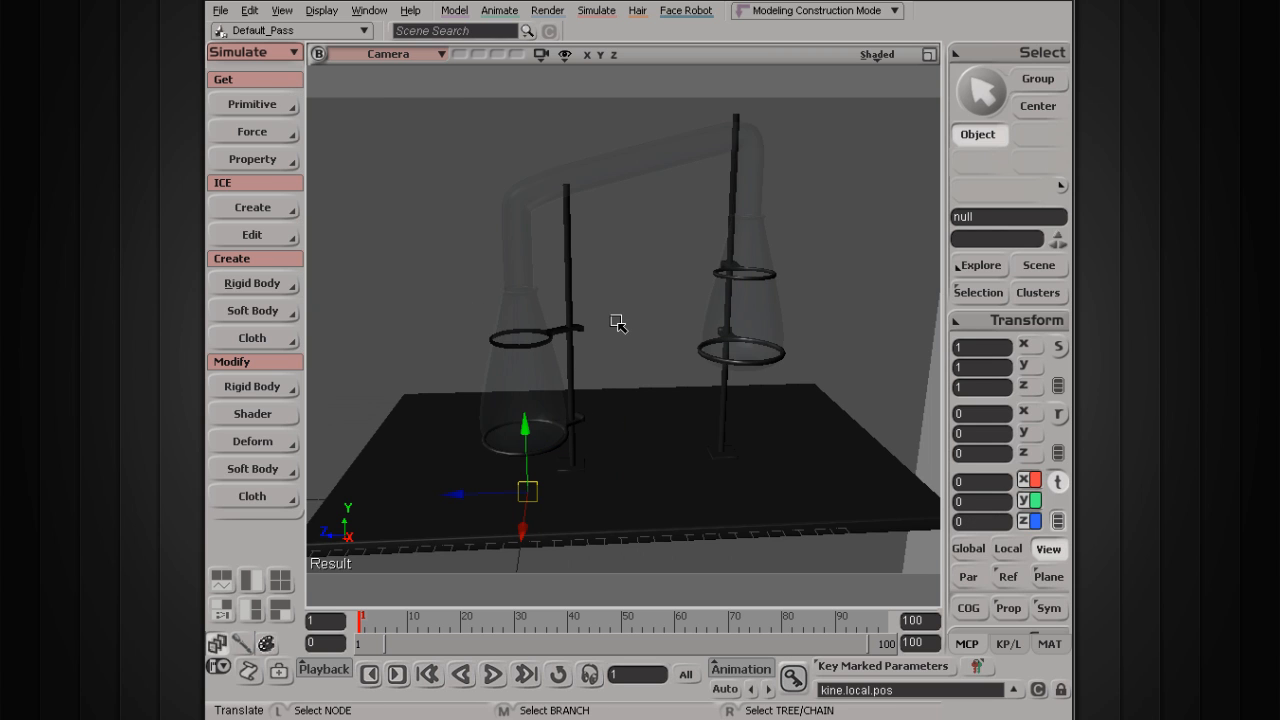
Translate the null up along Y to about 5.24 so it sits inside the base of the lower beaker.
key(v)
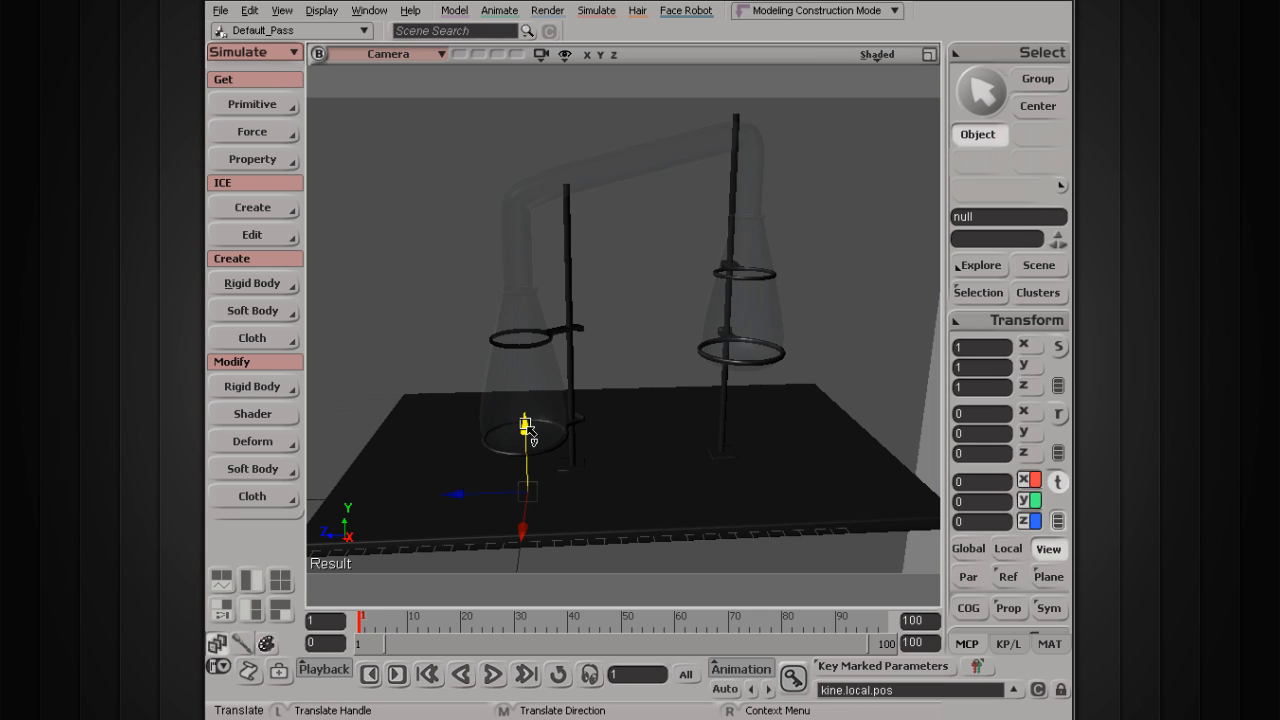
mouse_move(528, 430)
mouse_down()
mouse_move(523, 356)
mouse_move(527, 430)
mouse_up()
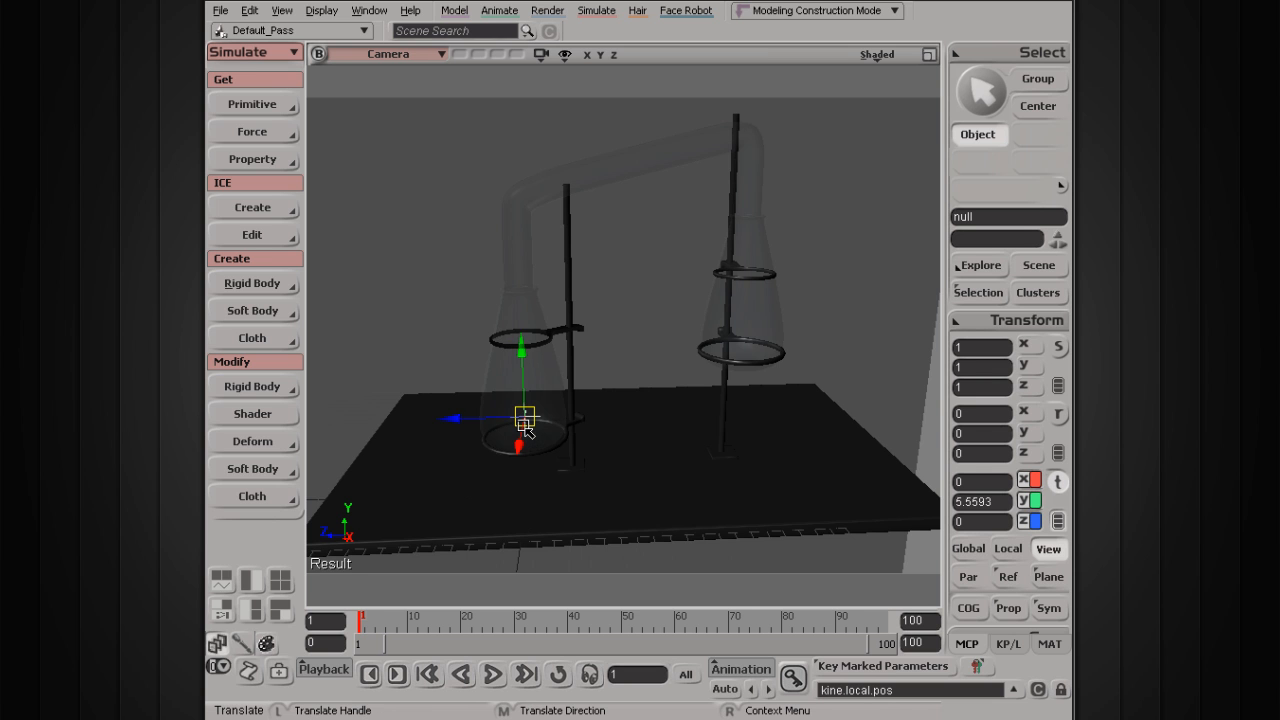
key(s)
right_drag(526, 417, 594, 382)
key(s)
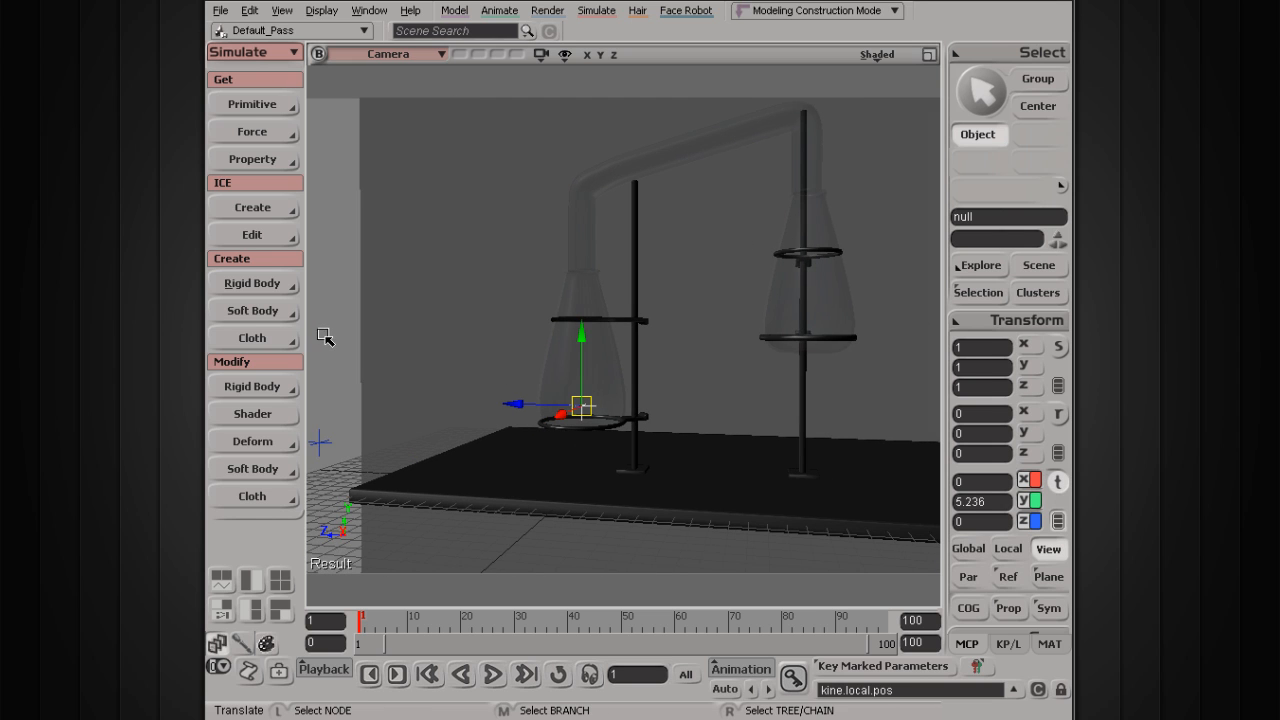
Deselect the null and select the table.
click(367, 343)
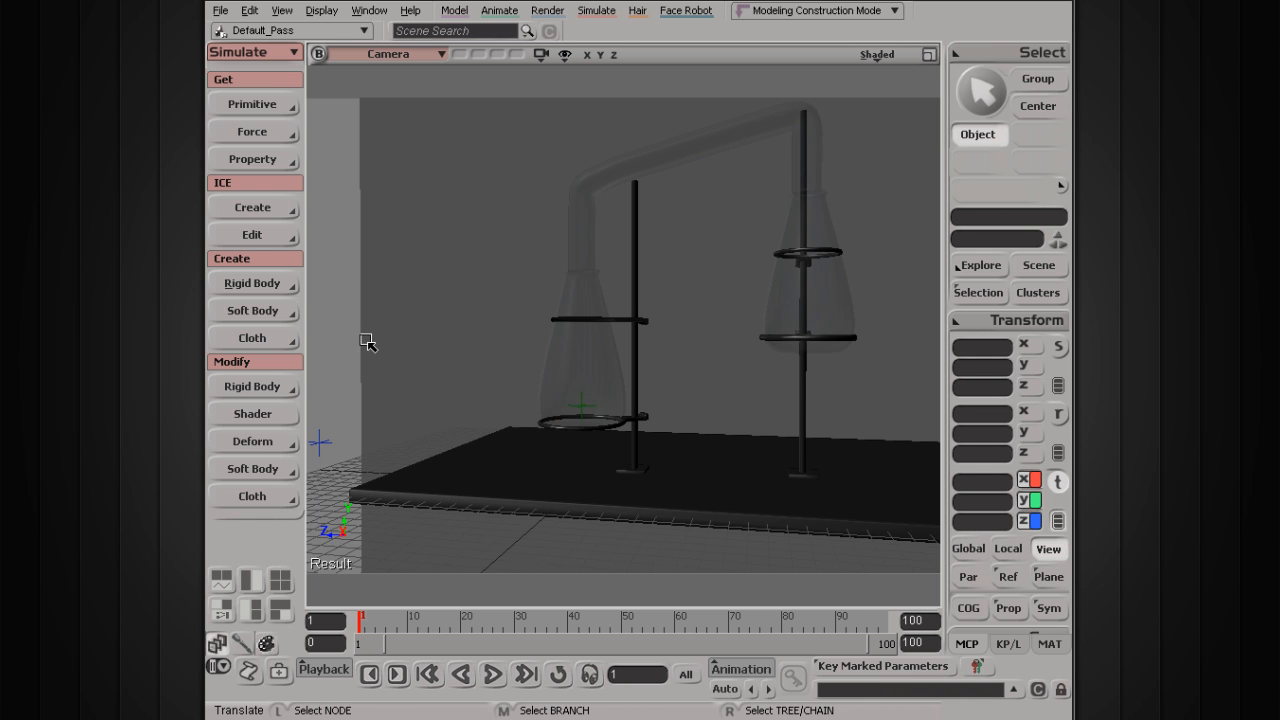
key(s)
right_drag(554, 417, 523, 449)
click(535, 364)
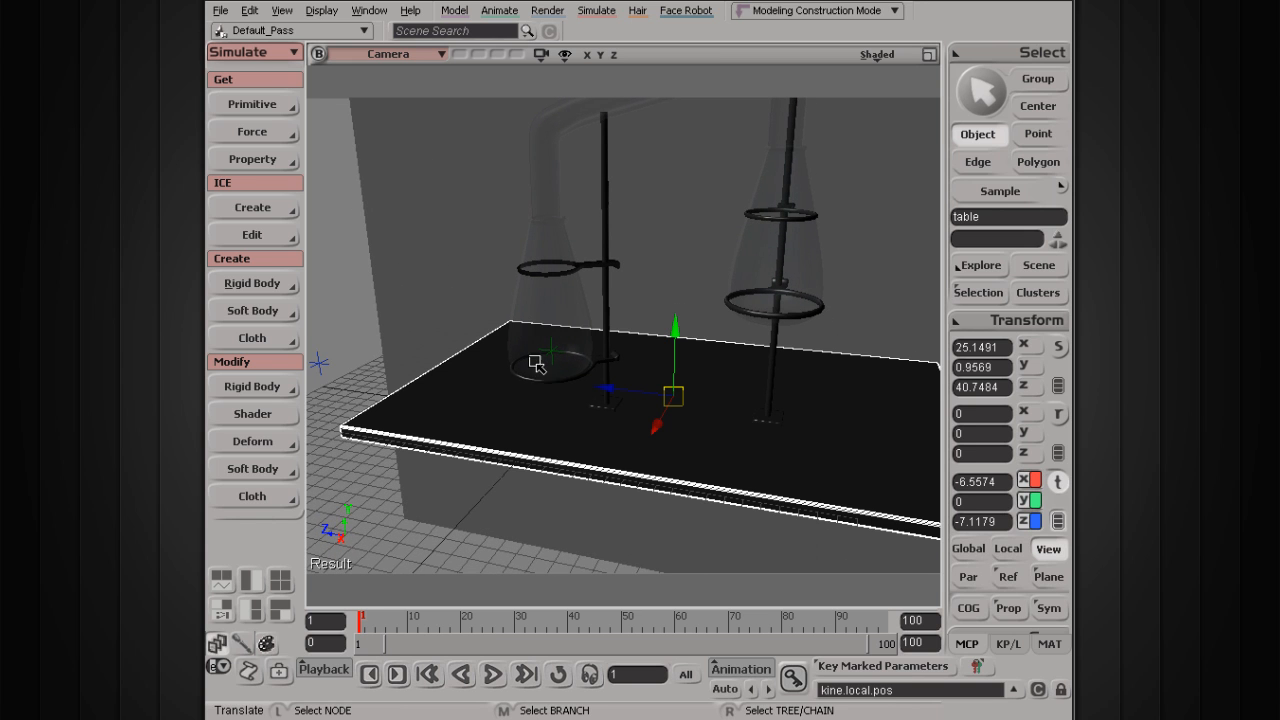
click(977, 108)
key(s)
drag(651, 297, 594, 343)
key(s)
mouse_move(500, 393)
right_down()
mouse_move(531, 400)
mouse_move(534, 368)
mouse_move(509, 400)
right_up()
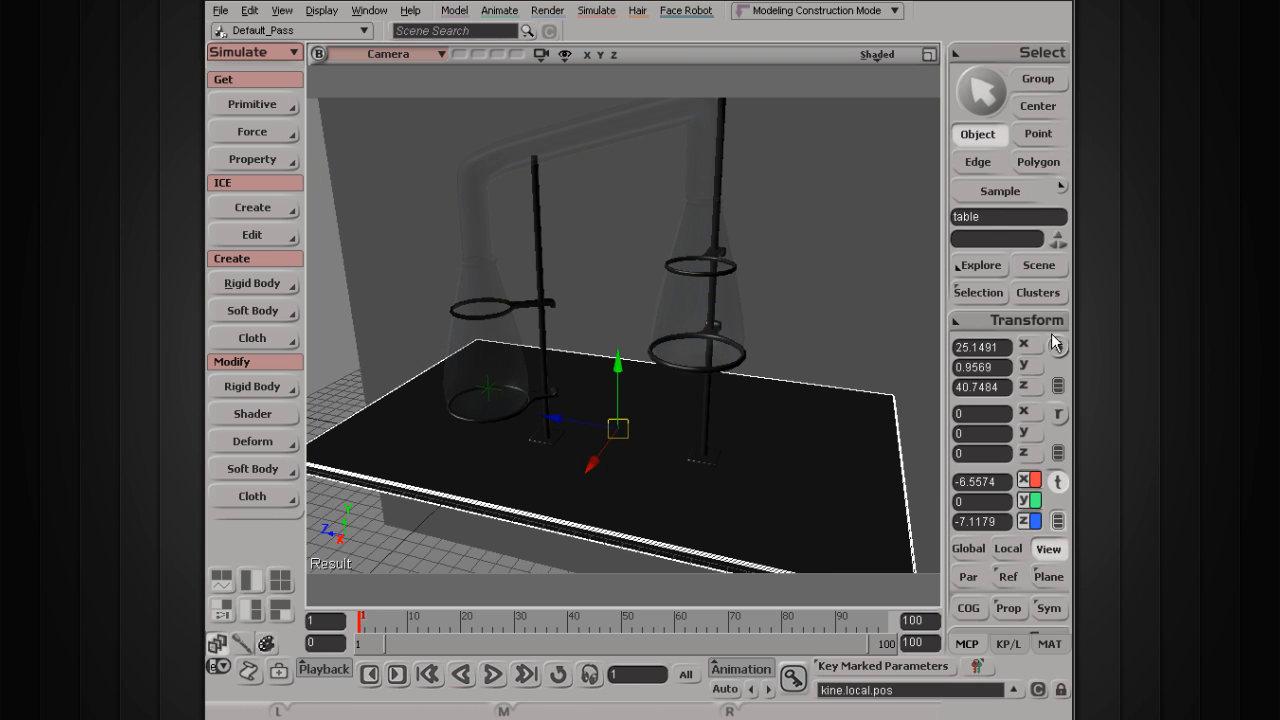
Examine the commands of the Select and Transform groups, including the reset, freeze, neutral pose and match transform options.
click(1048, 549)
click(999, 53)
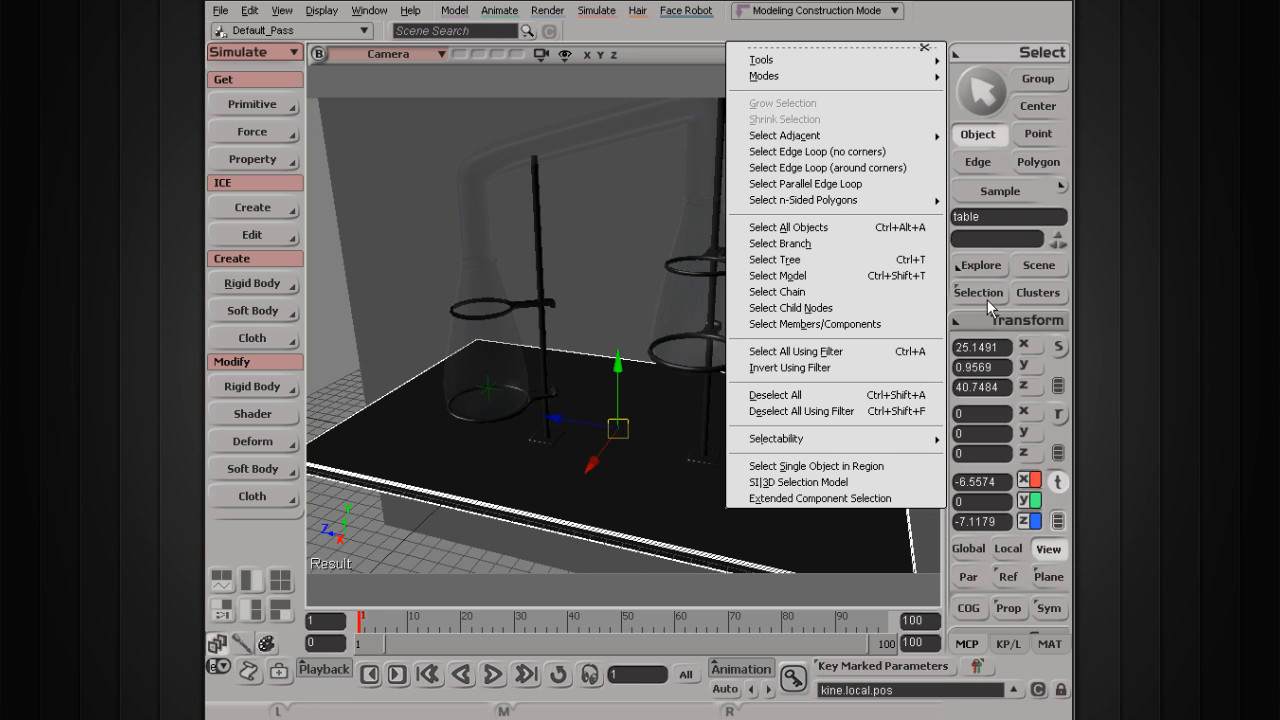
click(1001, 322)
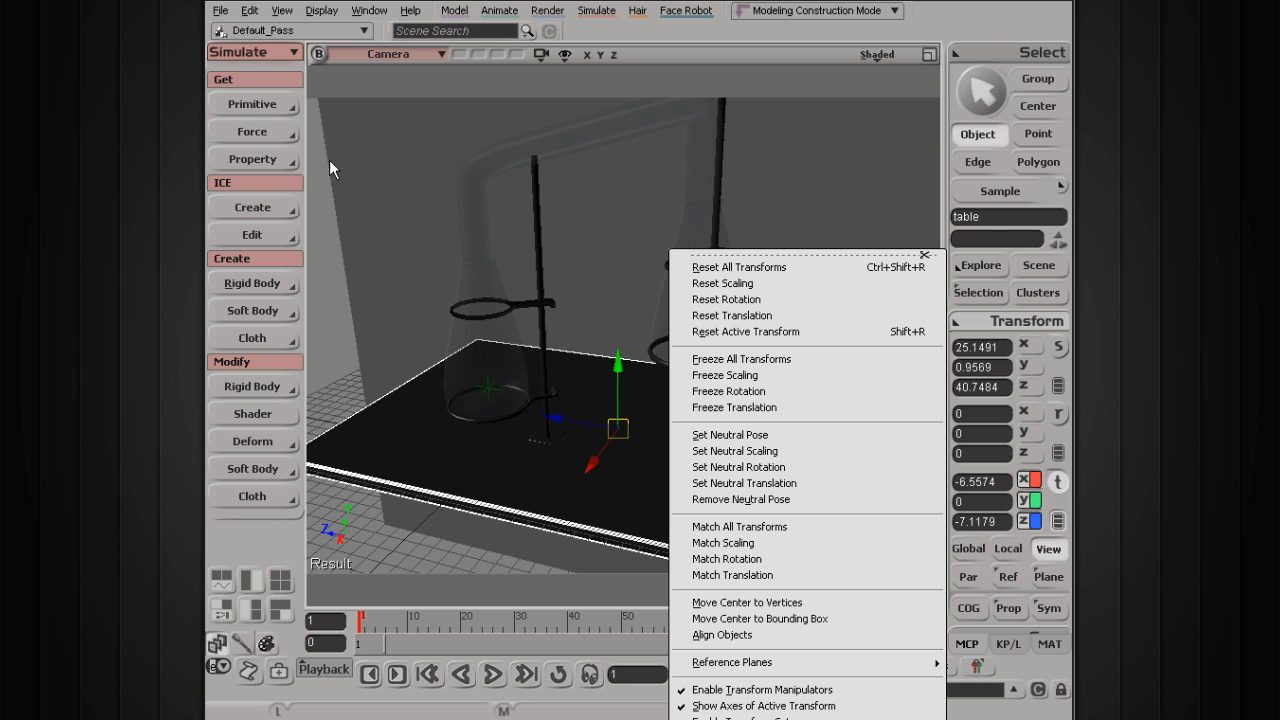
Examine the Simulate module's Get, ICE, Create and Modify commands, including the Rigid Body, Soft Body and Deform options.
click(251, 129)
click(254, 157)
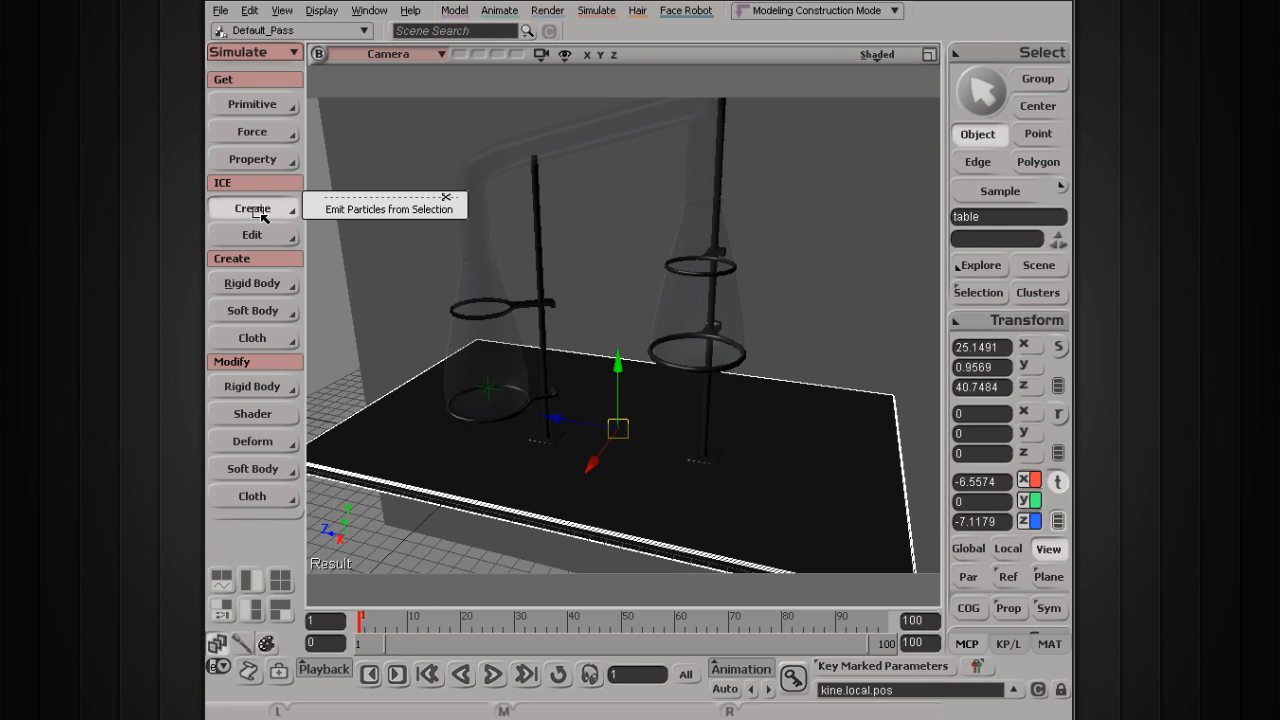
click(255, 236)
click(268, 286)
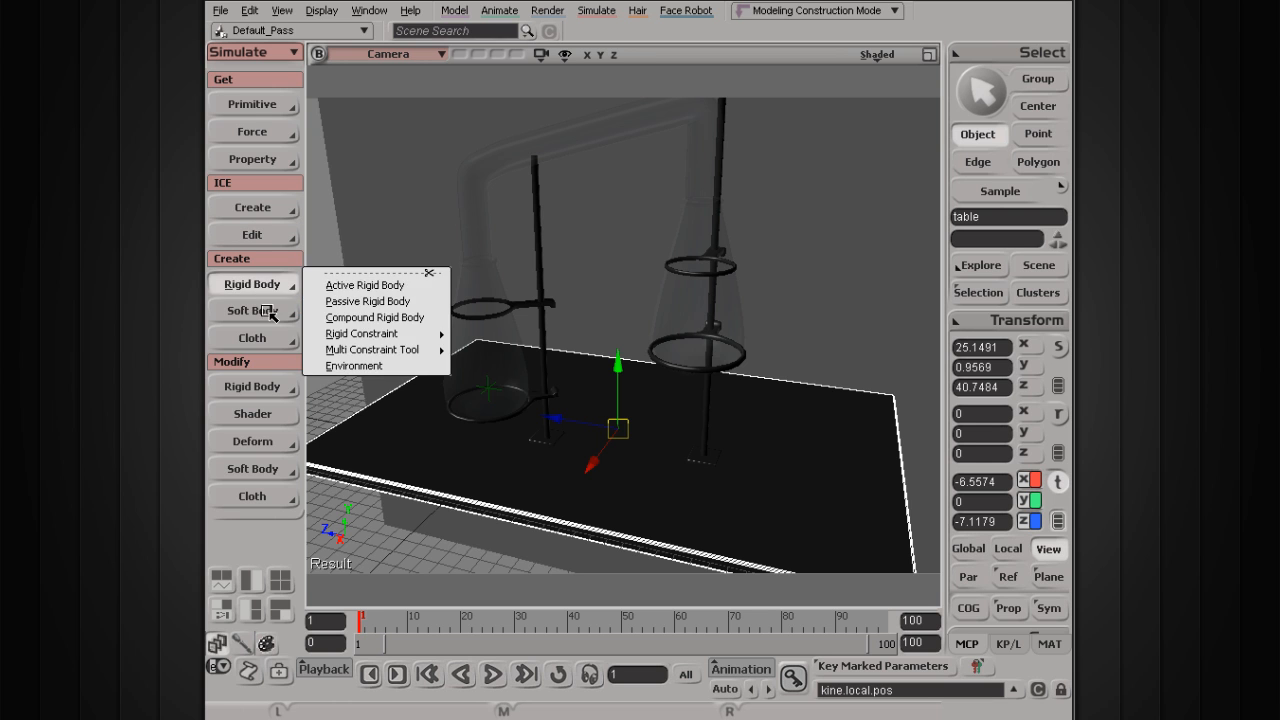
click(265, 312)
click(266, 388)
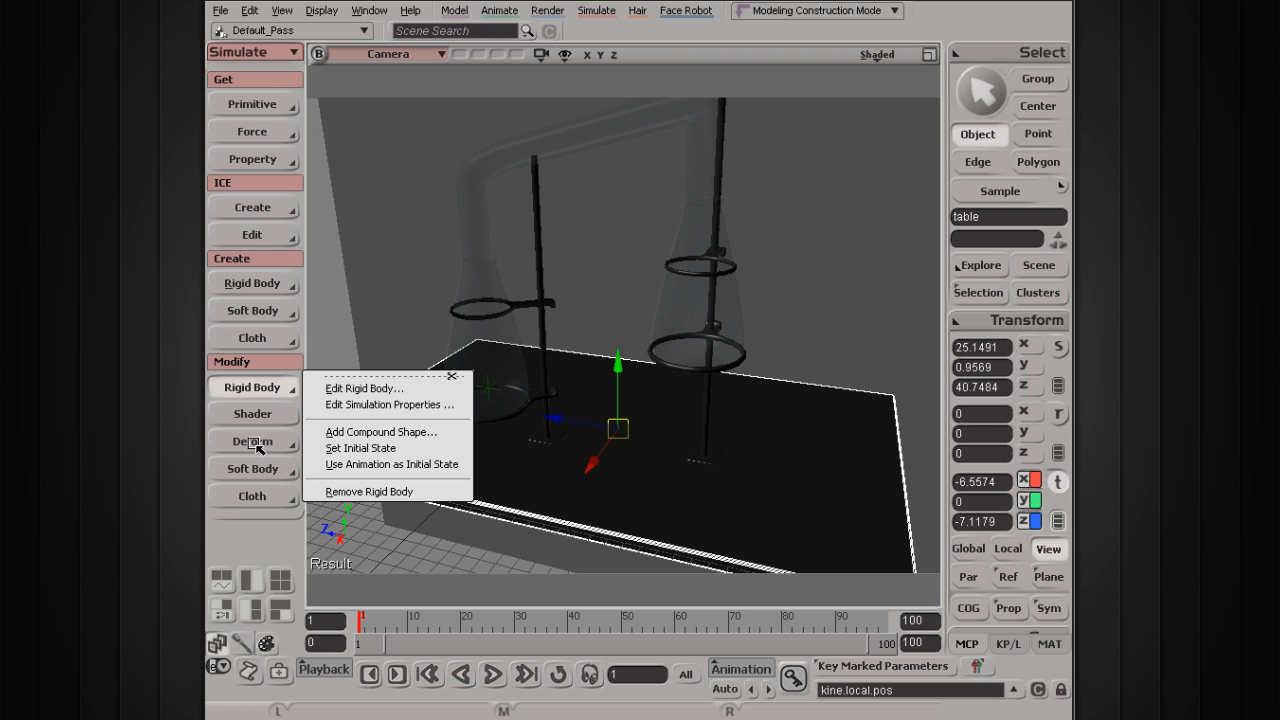
click(255, 442)
click(264, 469)
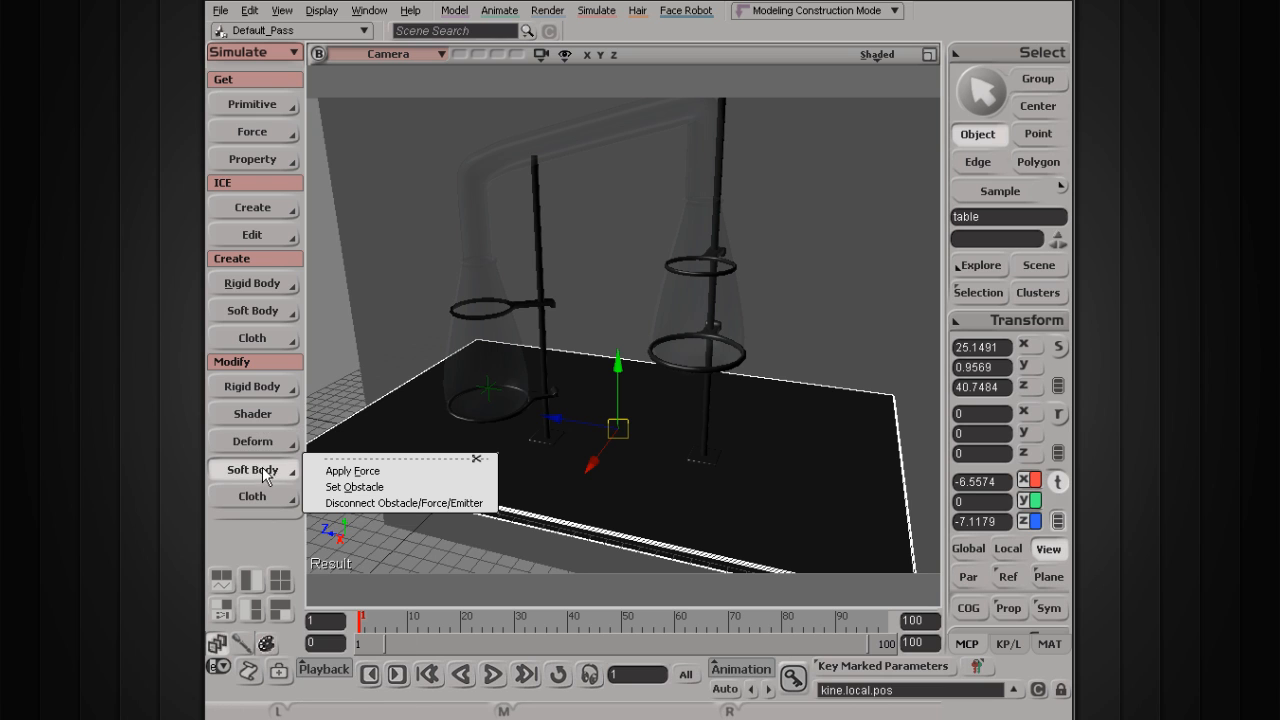
click(557, 537)
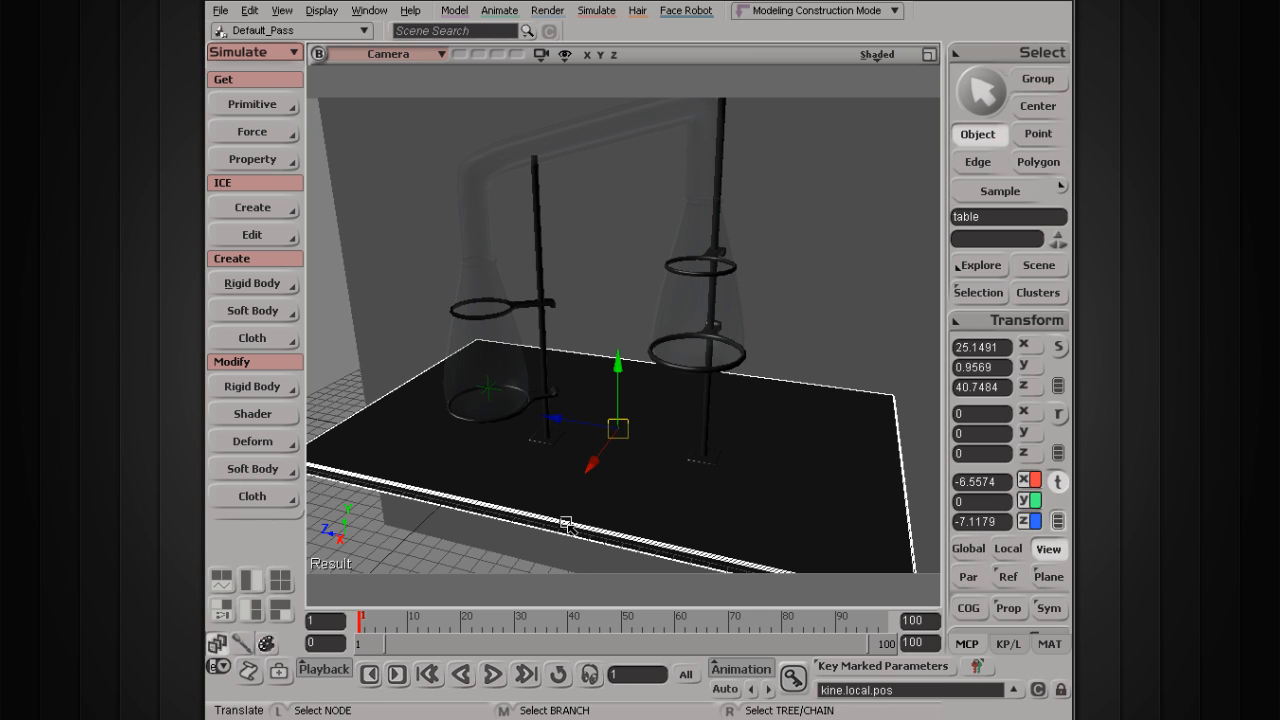